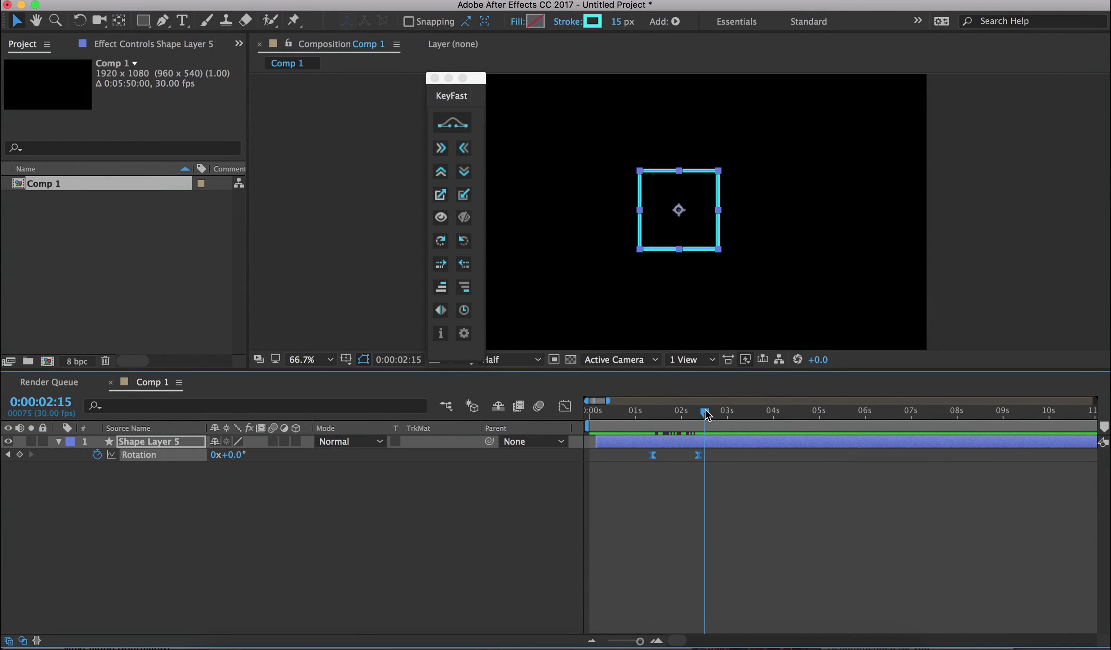
# - Delete the square's rotation keyframes and open KeyFast Settings (easing out 60, in 80, slide 750, rotate 180)
pyautogui.press('Delete')
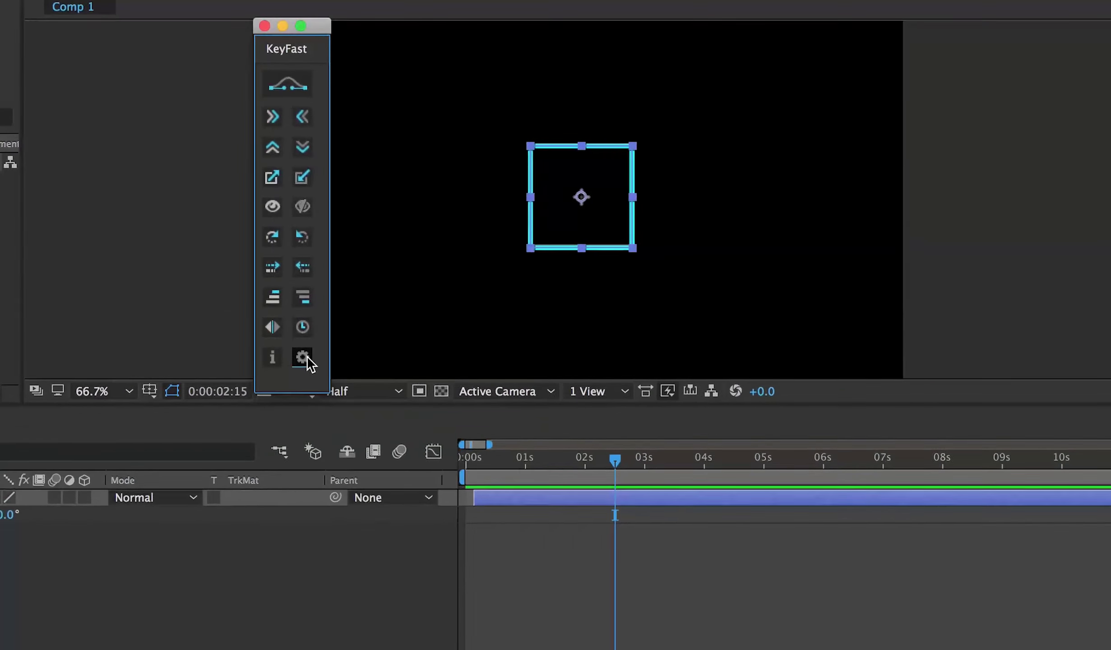
pyautogui.click(464, 333)
pyautogui.moveTo(458, 68); pyautogui.dragTo(700, 45)
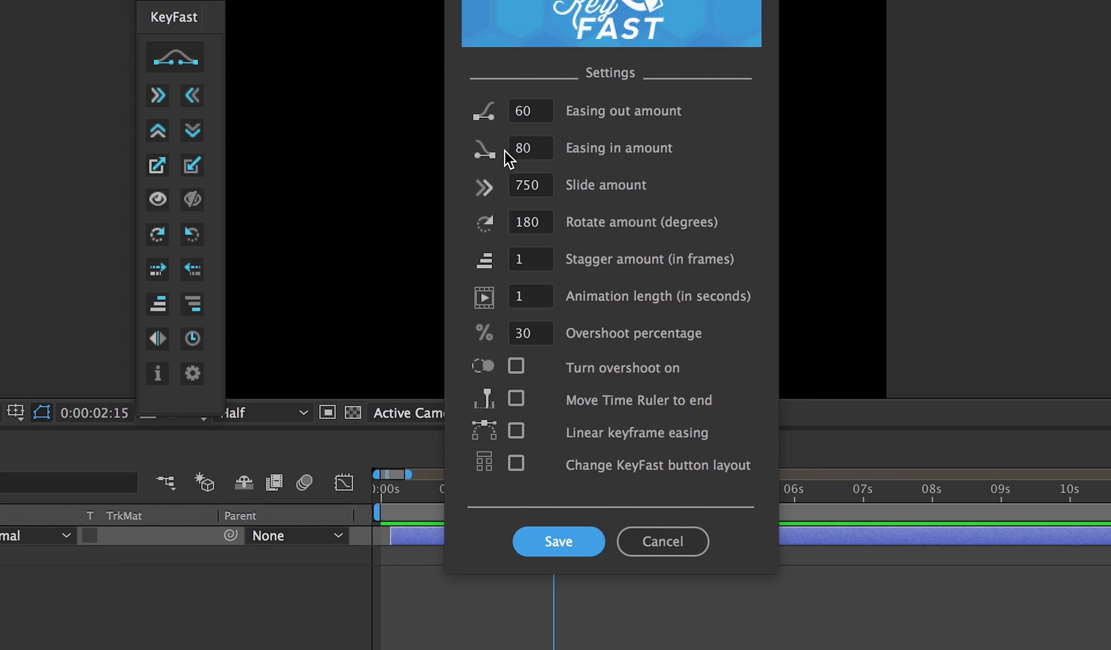
pyautogui.moveTo(496, 159)
# - Add a KeyFast slide-left animation to the cyan square and preview it
pyautogui.moveTo(612, 18); pyautogui.dragTo(823, 18)
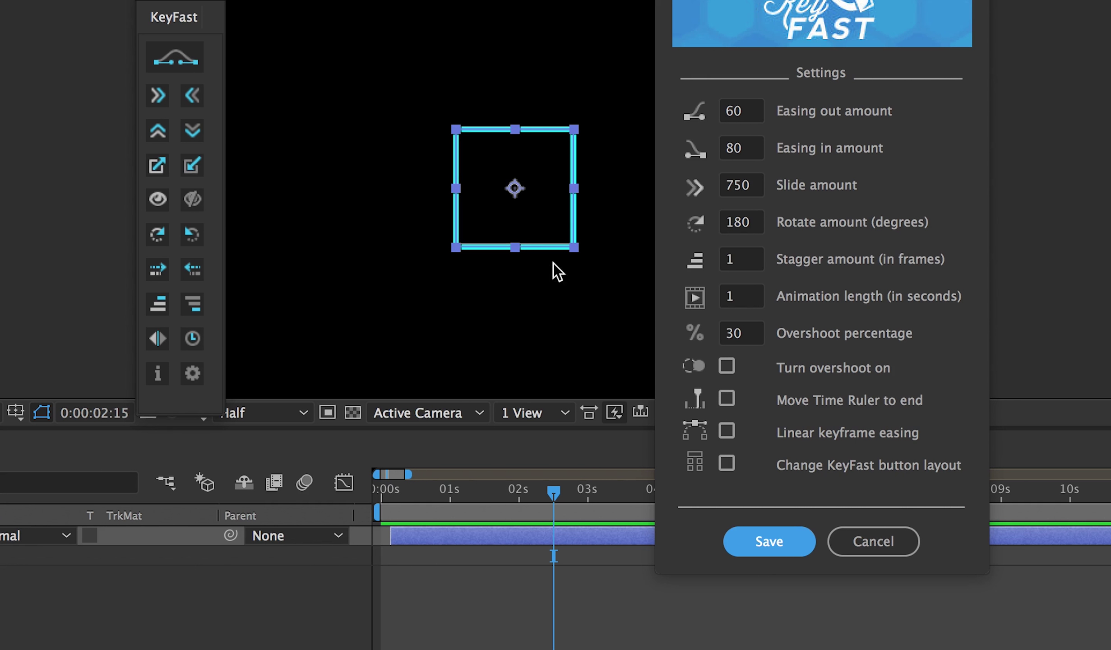
pyautogui.click(478, 539)
pyautogui.click(191, 97)
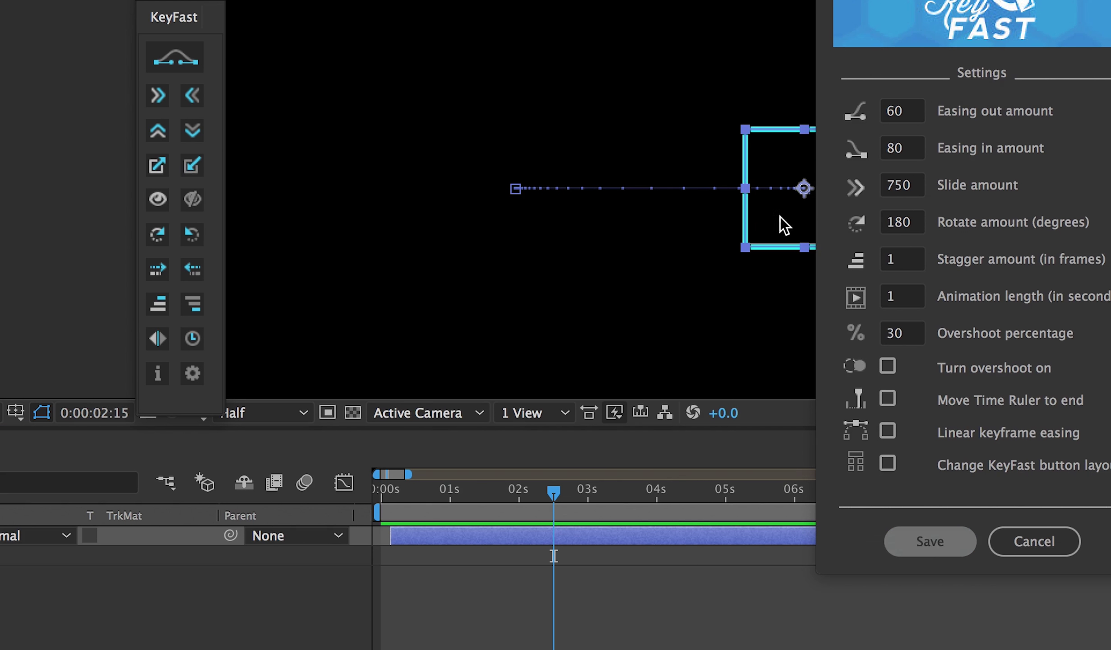
pyautogui.click(554, 495)
pyautogui.press('space')
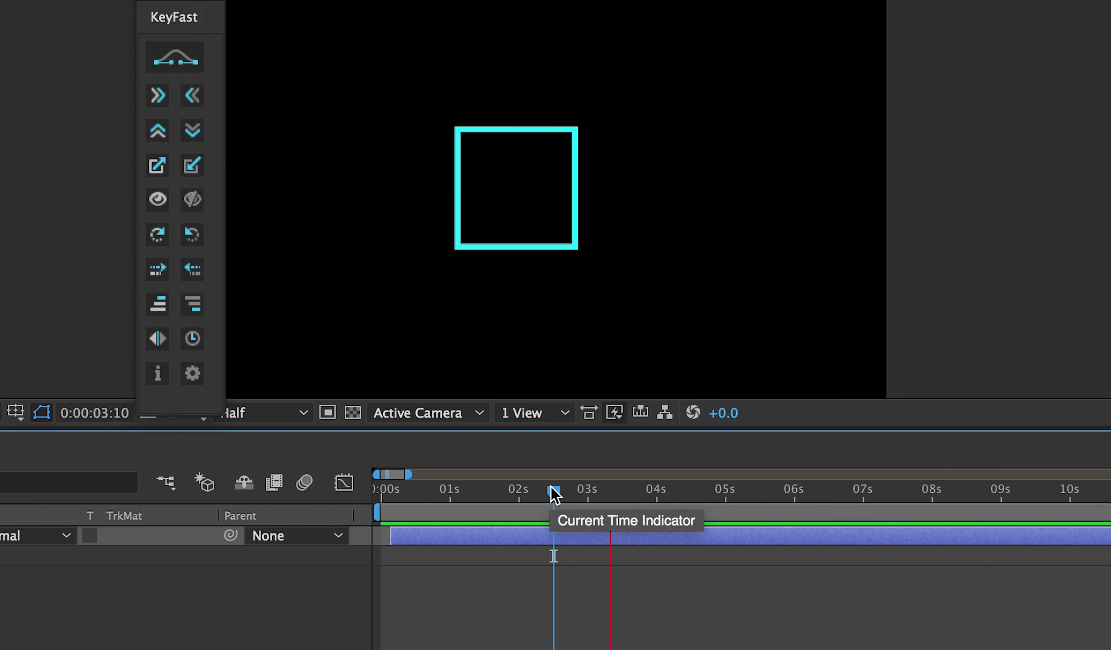
pyautogui.press('space')
# - Reopen KeyFast Settings with the Slide amount field selected, and move the dialog up and right
pyautogui.click(192, 373)
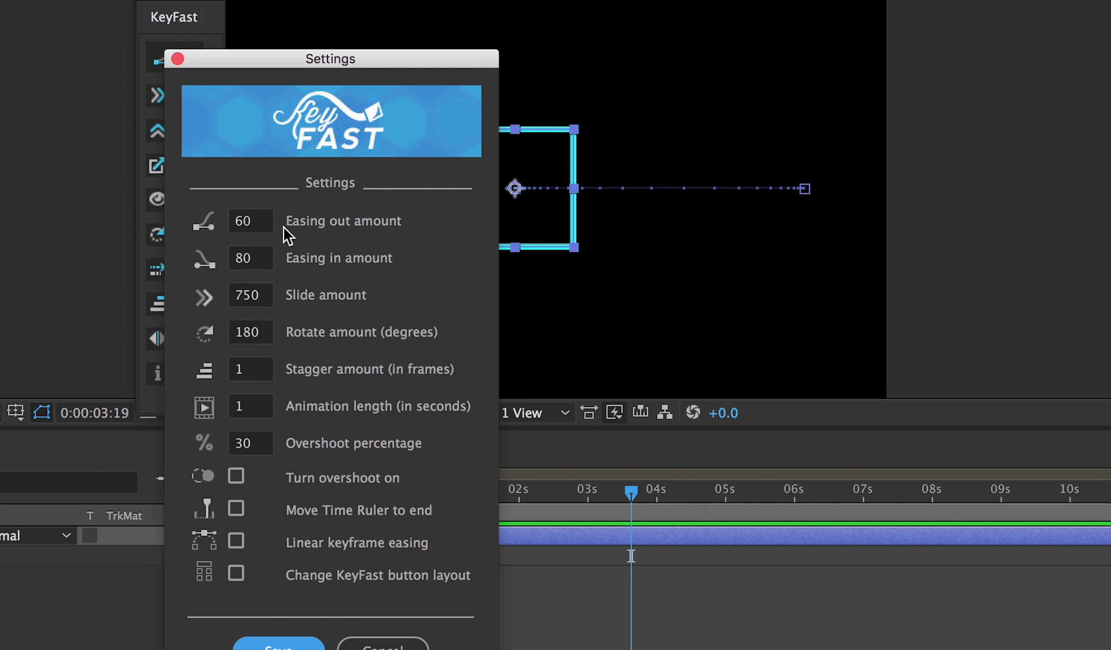
pyautogui.click(199, 301)
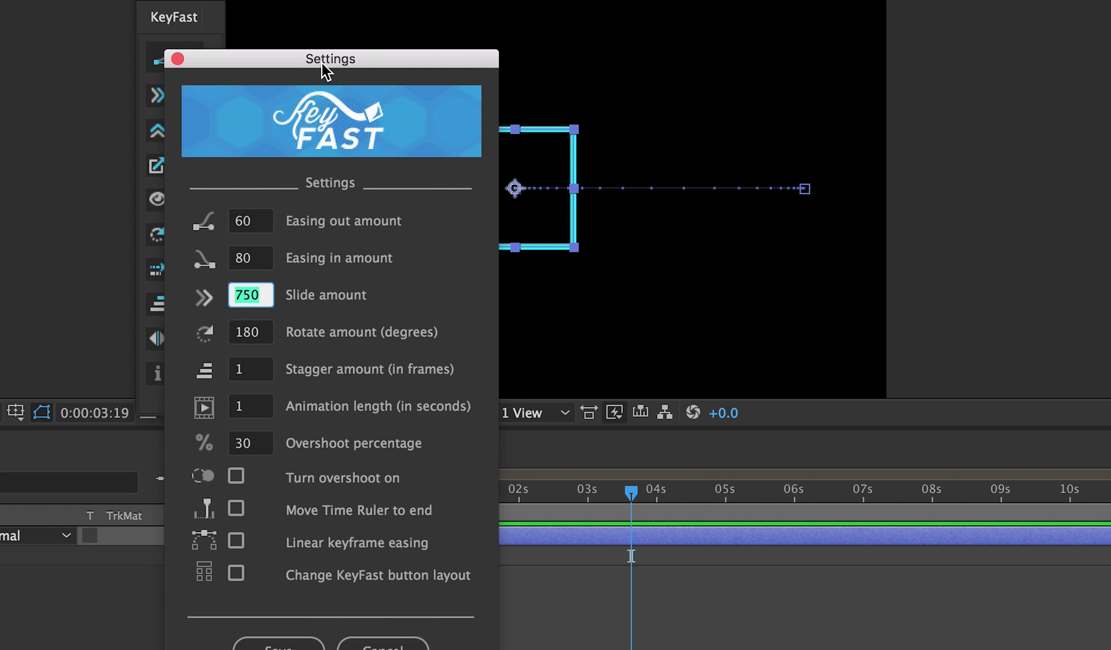
pyautogui.moveTo(322, 62); pyautogui.dragTo(804, 0)
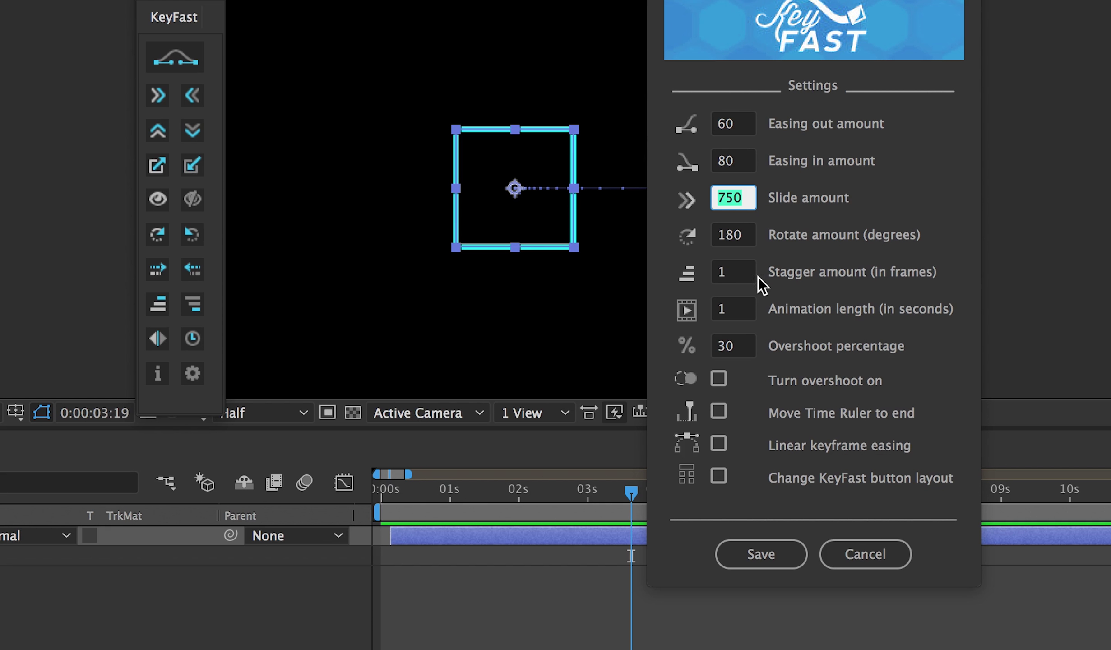
# - Duplicate the square layer and select all the layers
pyautogui.click(524, 542)
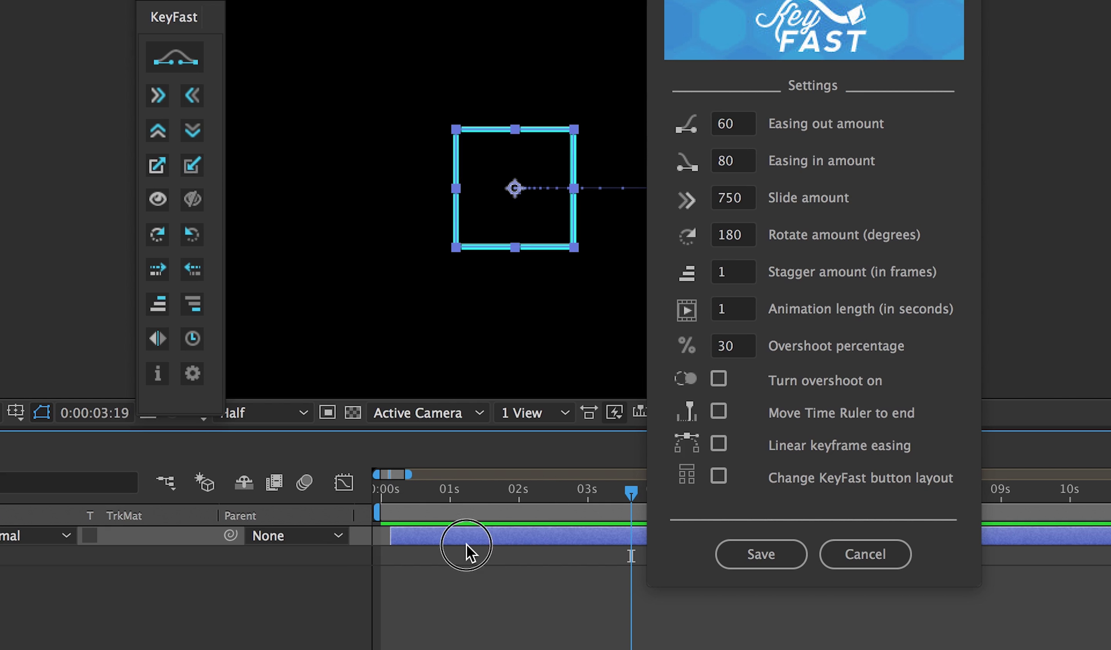
pyautogui.press('super+d')
pyautogui.press('super+d')
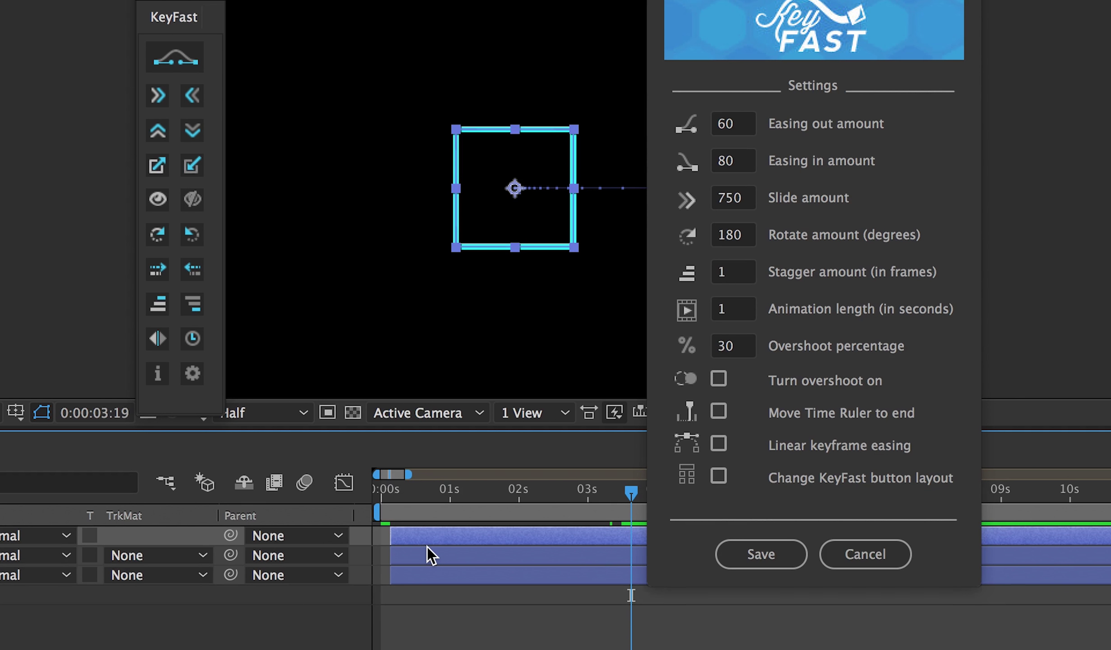
pyautogui.press('super+d')
pyautogui.press('super+d')
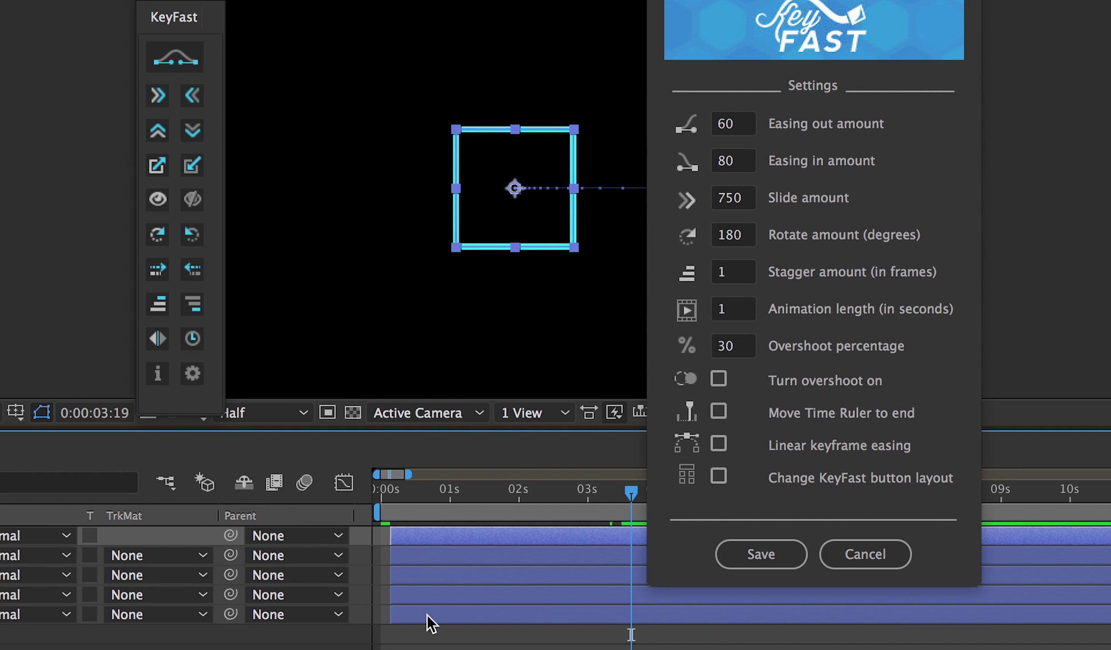
pyautogui.press('super+a')
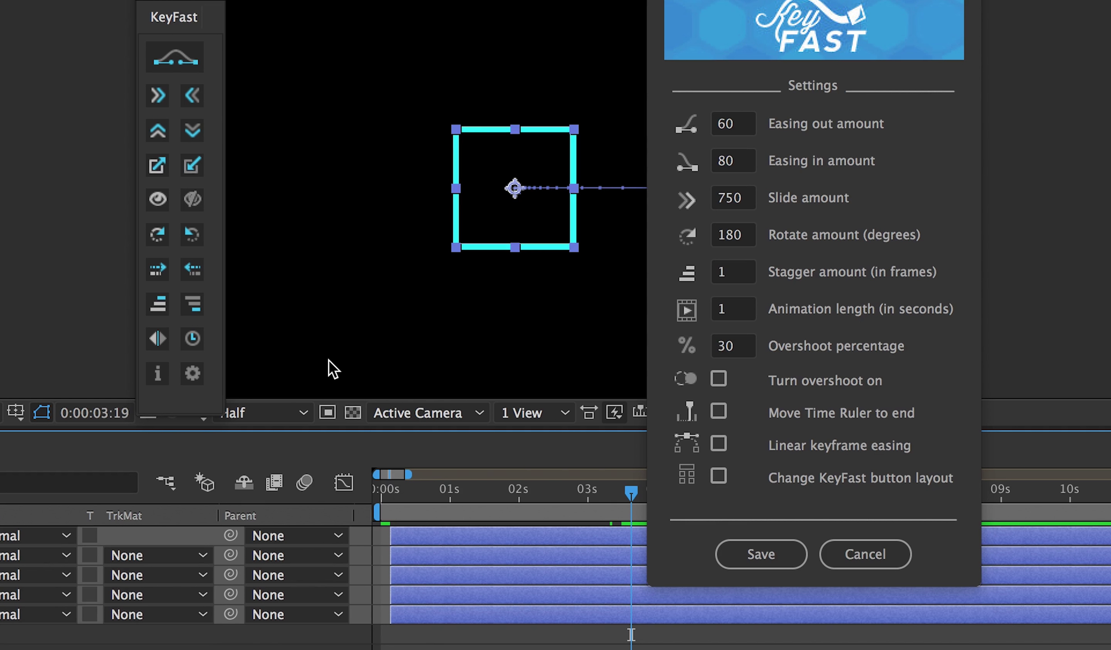
# - Stagger the layers one frame apart and scrub the first frames to check the offset
pyautogui.click(200, 306)
pyautogui.click(389, 491)
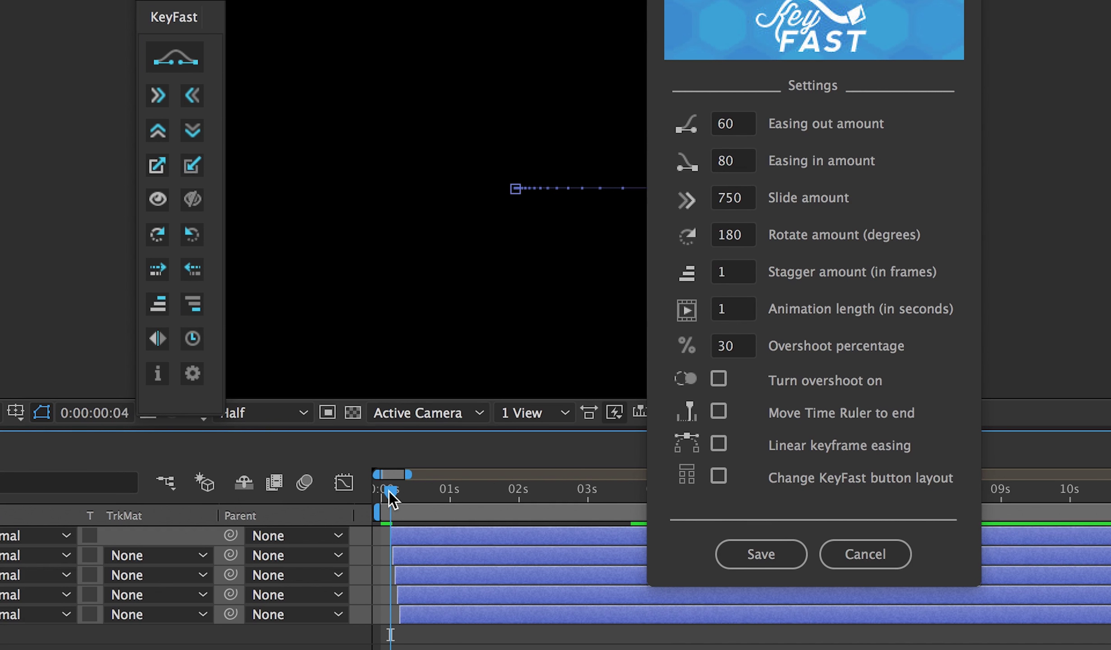
pyautogui.press('=')
pyautogui.moveTo(389, 491); pyautogui.dragTo(541, 471)
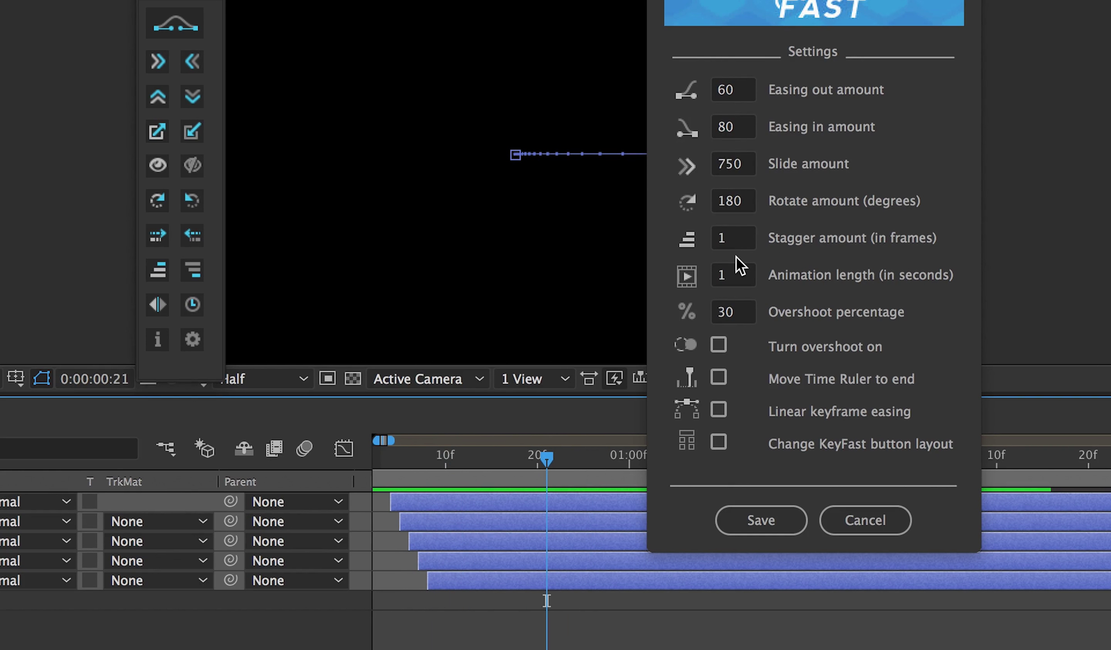
pyautogui.click(734, 244)
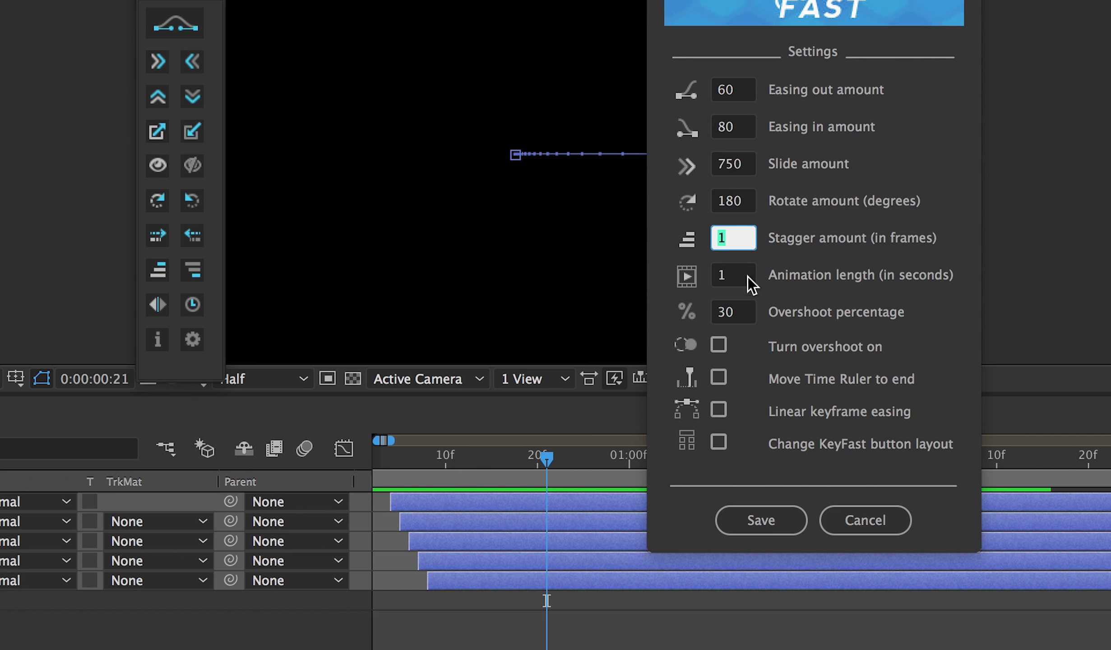
# - Select only the bottom layer and move the current time to 0:00:03:02
pyautogui.click(463, 580)
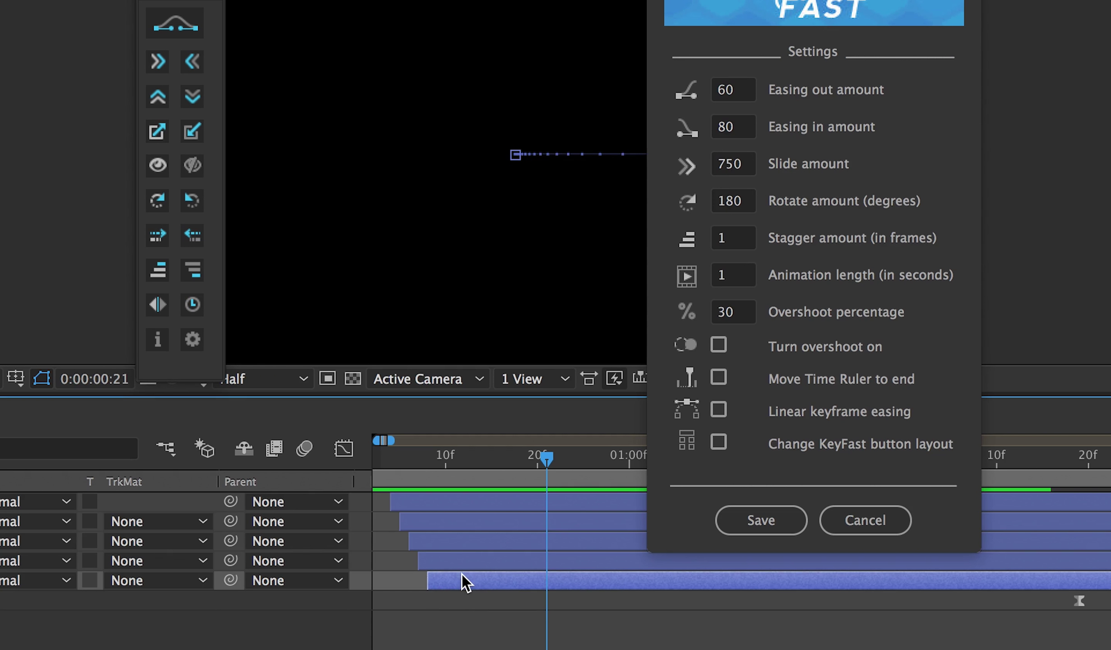
pyautogui.hscroll(15, 534, 523)
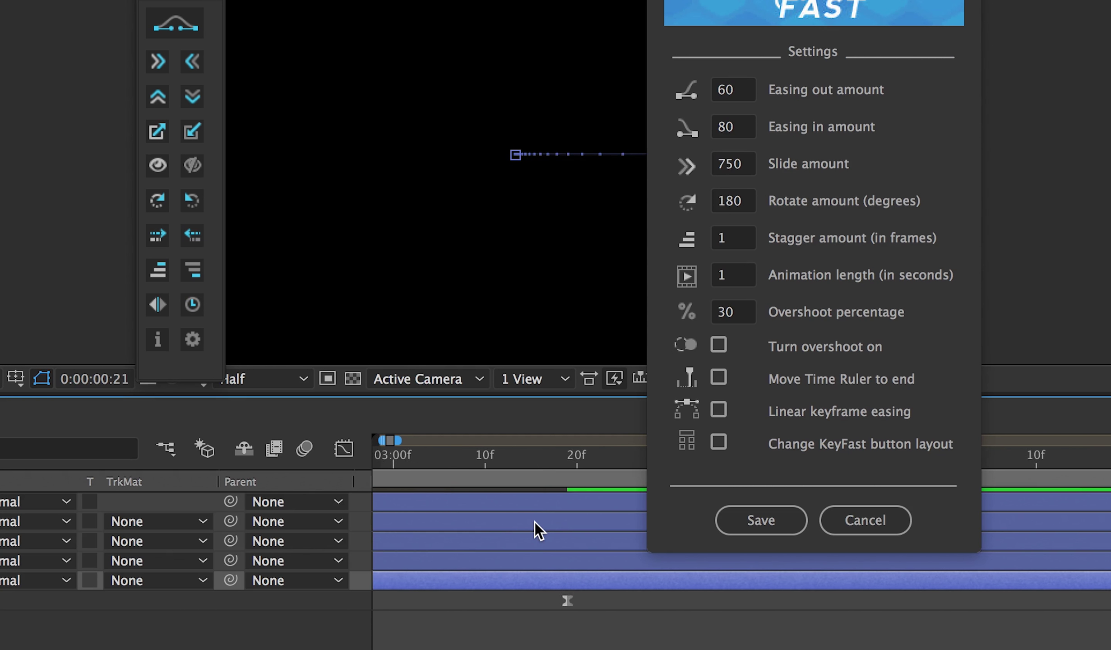
pyautogui.hscroll(-5, 535, 523)
pyautogui.moveTo(462, 451); pyautogui.dragTo(553, 440)
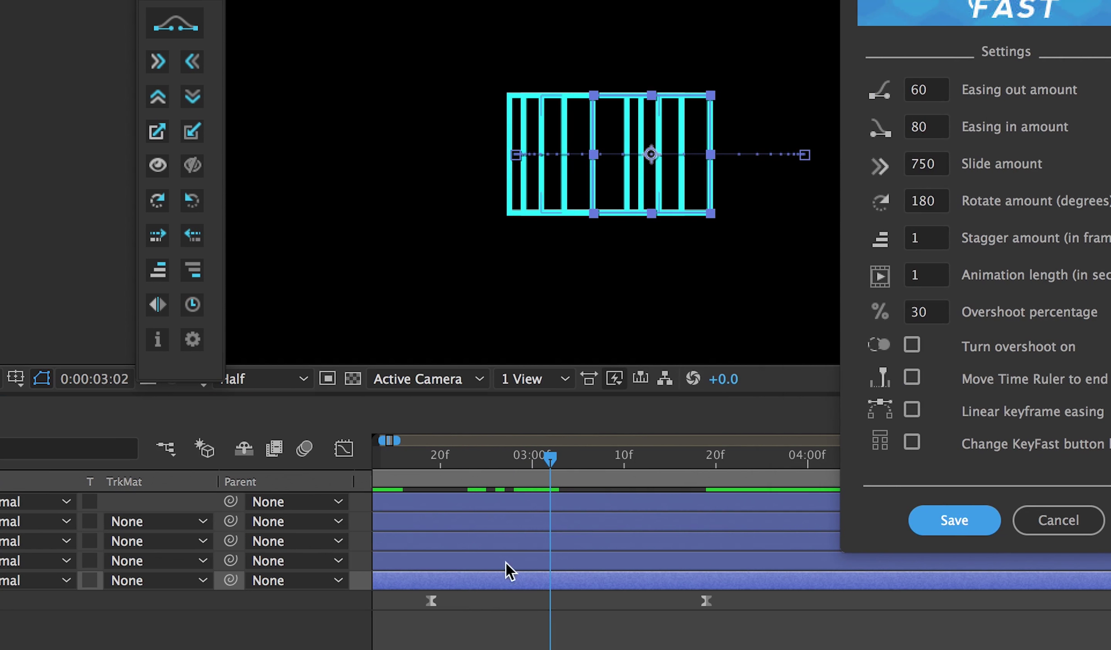
# - Inspect the bottom layer's keyframes at 20f and later against the 1-second Animation length
pyautogui.click(430, 602)
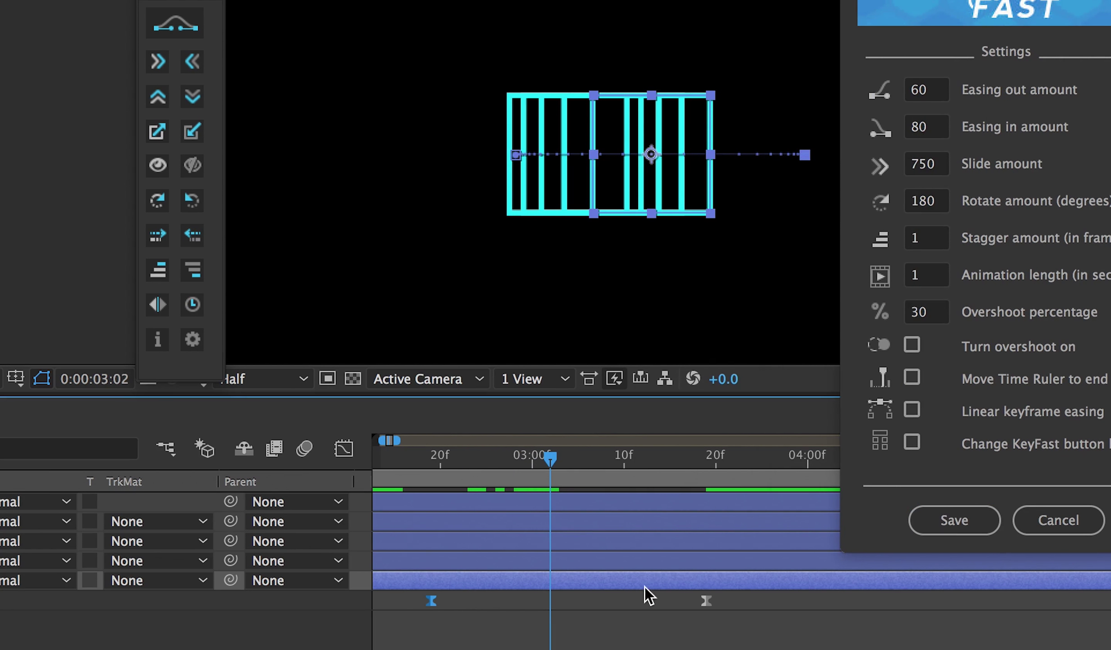
pyautogui.click(707, 603)
pyautogui.click(927, 276)
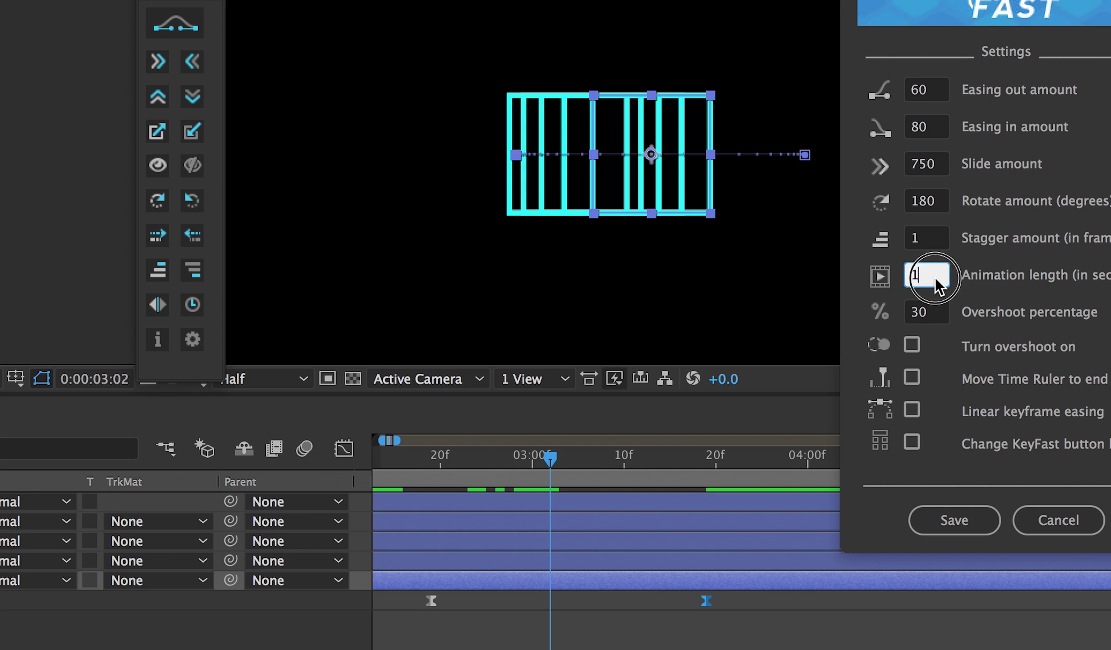
pyautogui.click(699, 609)
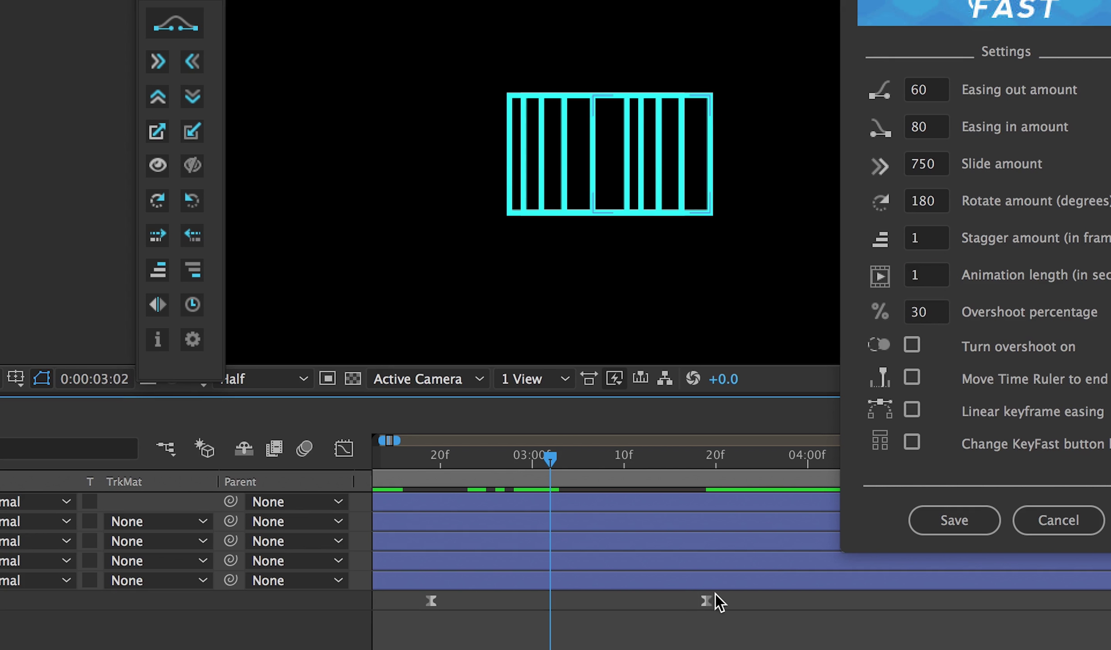
pyautogui.click(431, 600)
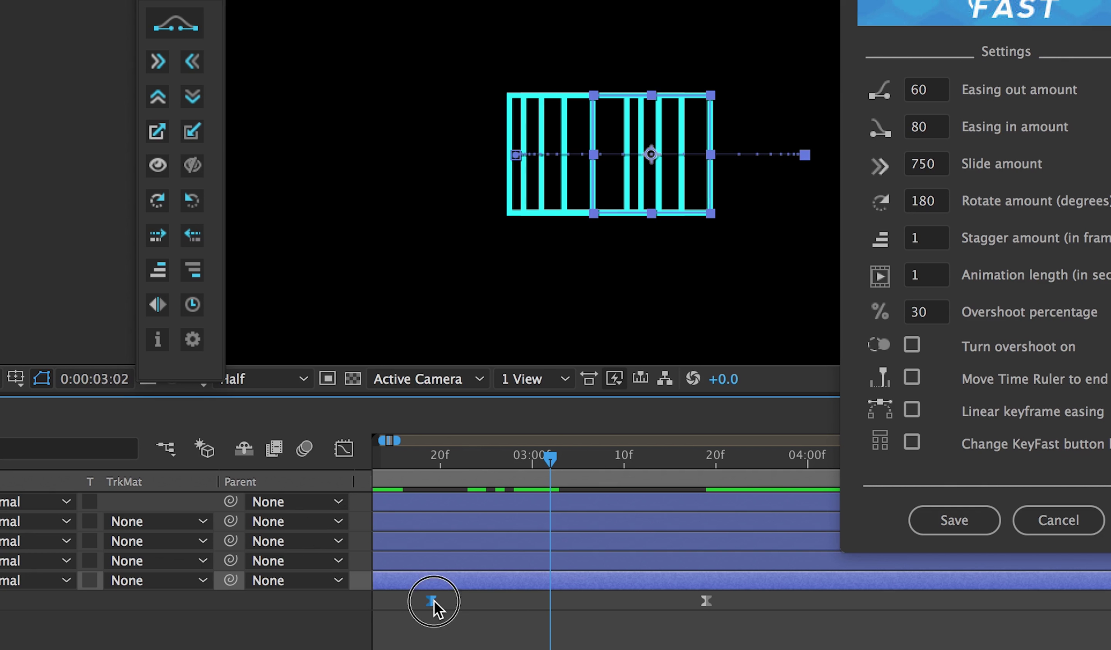
pyautogui.click(706, 602)
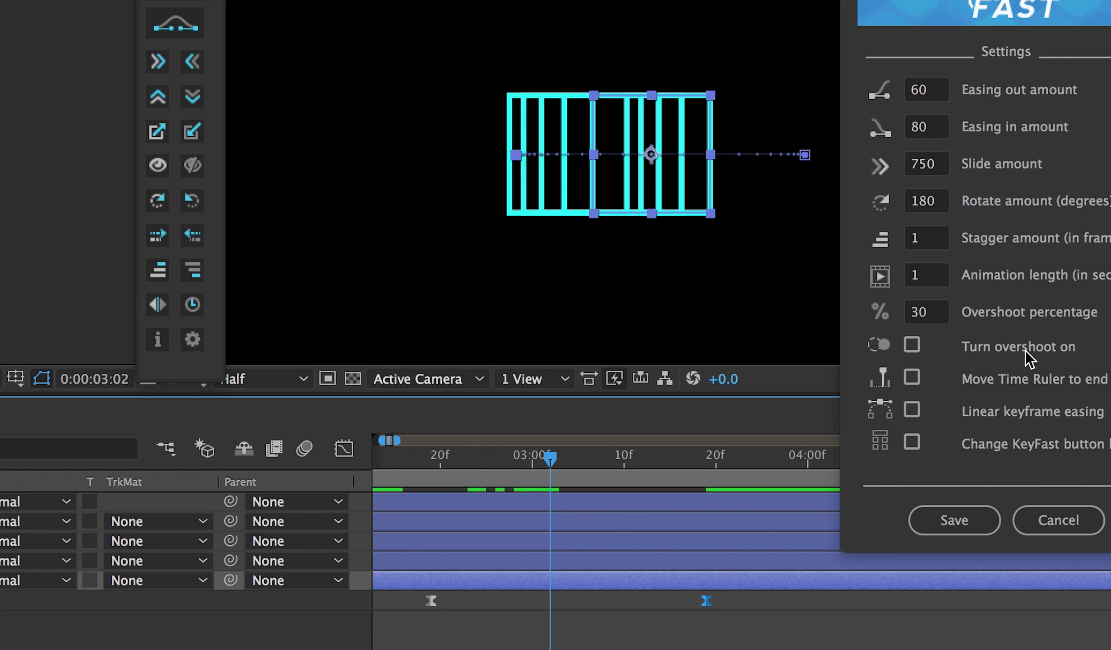
# - Turn overshoot on in KeyFast Settings, toggling it a few times to check it
pyautogui.click(912, 346)
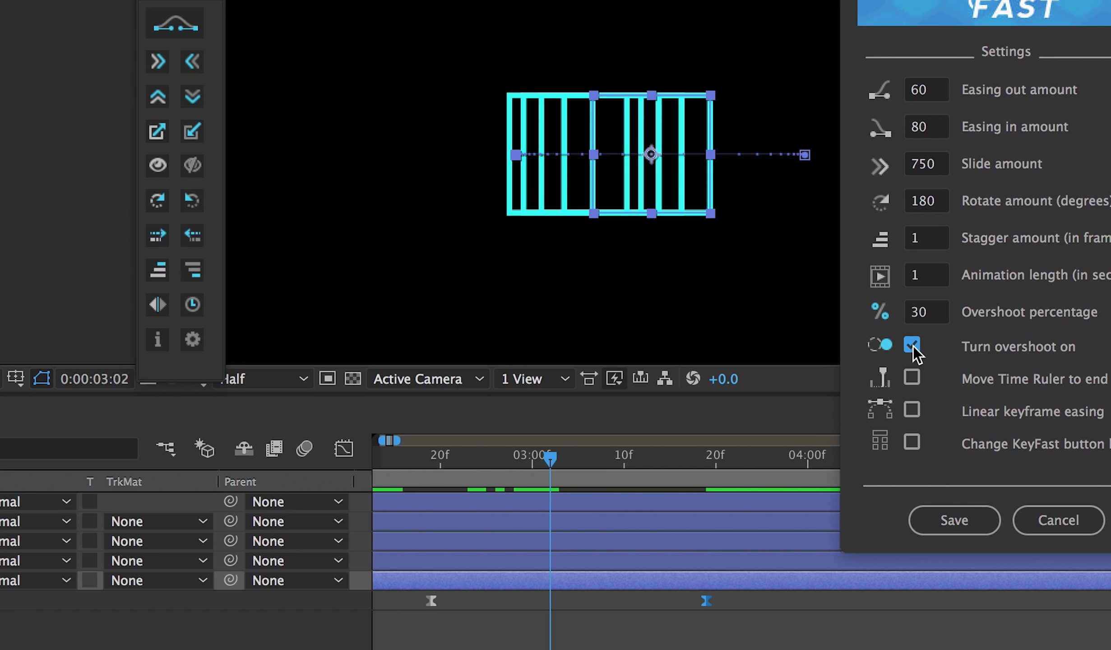
pyautogui.moveTo(993, 2); pyautogui.dragTo(656, 0)
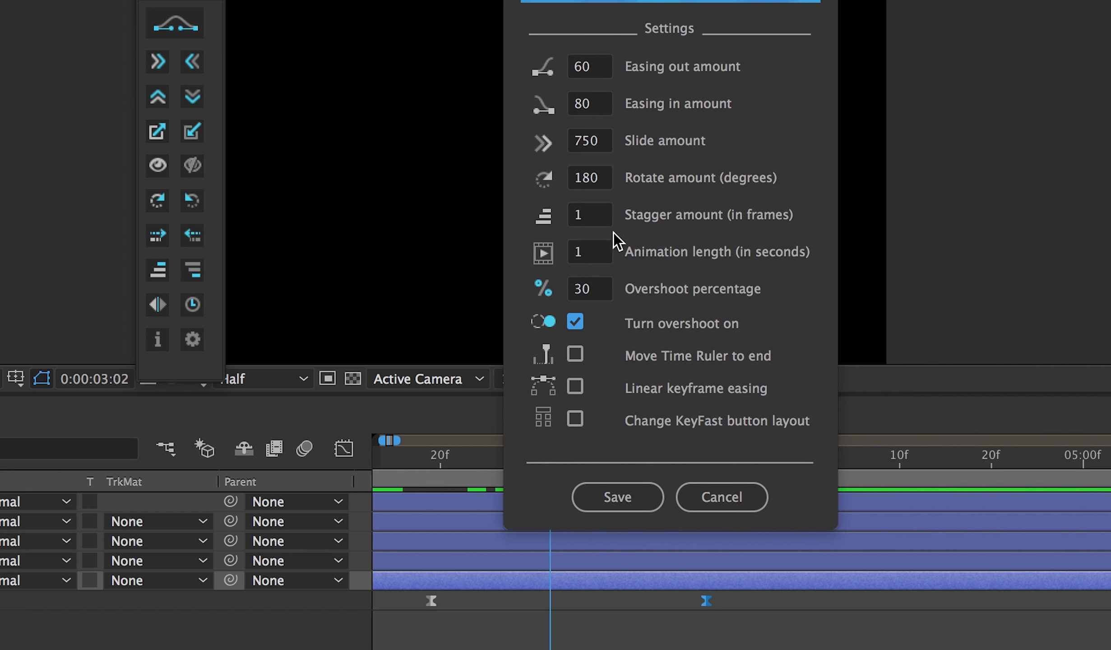
pyautogui.click(576, 322)
pyautogui.click(577, 322)
pyautogui.click(576, 322)
pyautogui.click(577, 322)
pyautogui.click(577, 322)
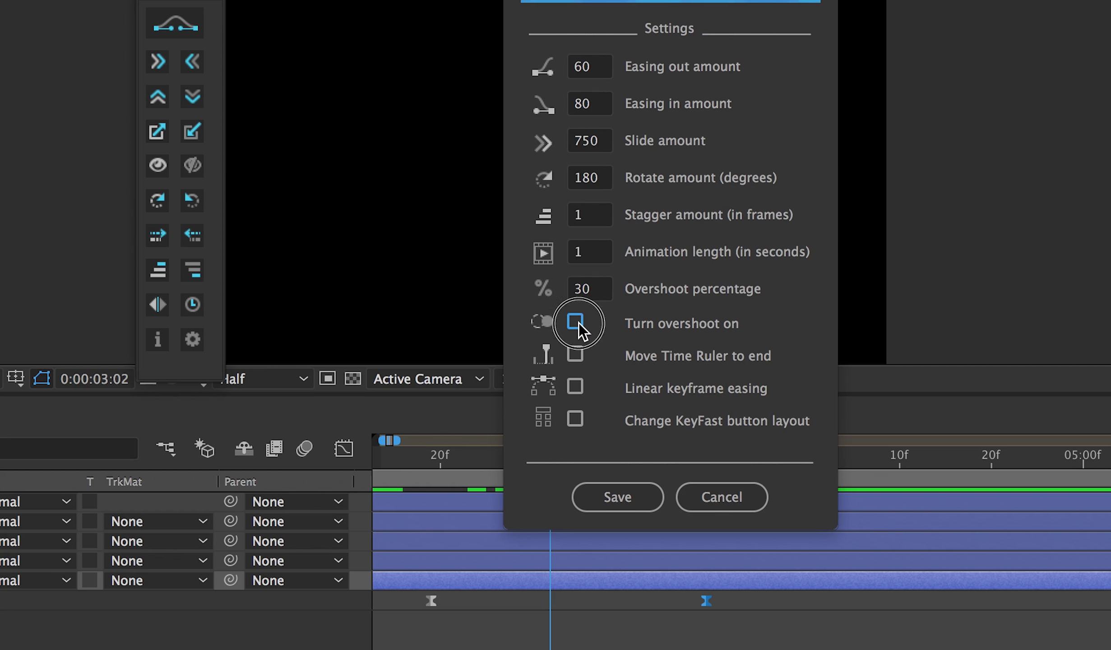
pyautogui.click(576, 322)
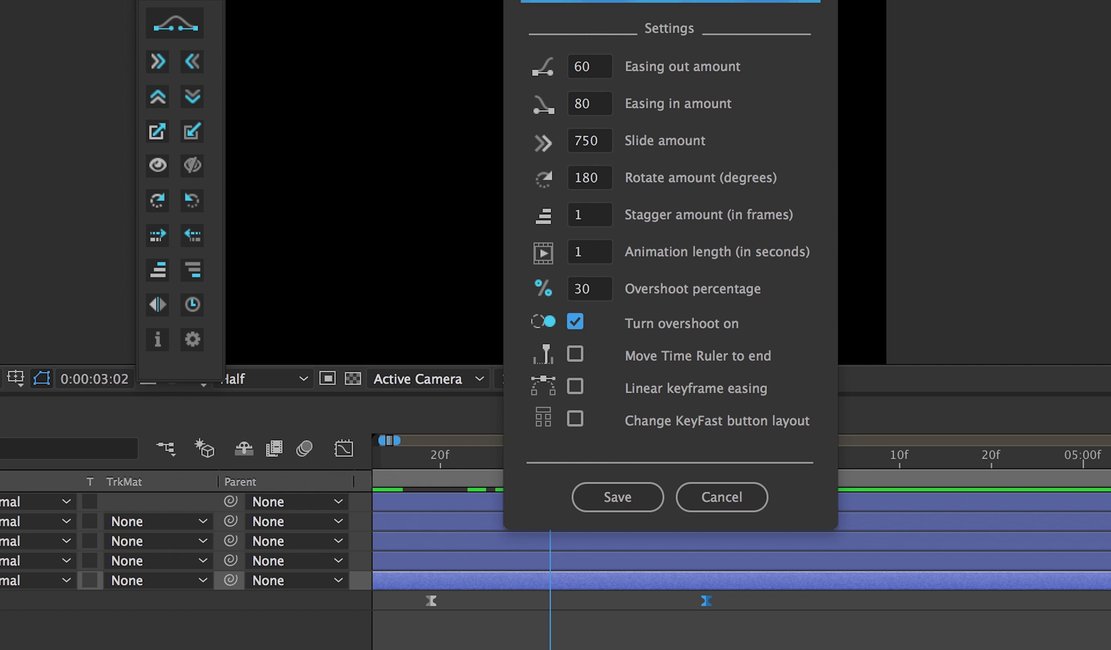
# - Save the KeyFast settings and select the square's keyframes at 0:00:03:22
pyautogui.moveTo(667, 0); pyautogui.dragTo(866, 0)
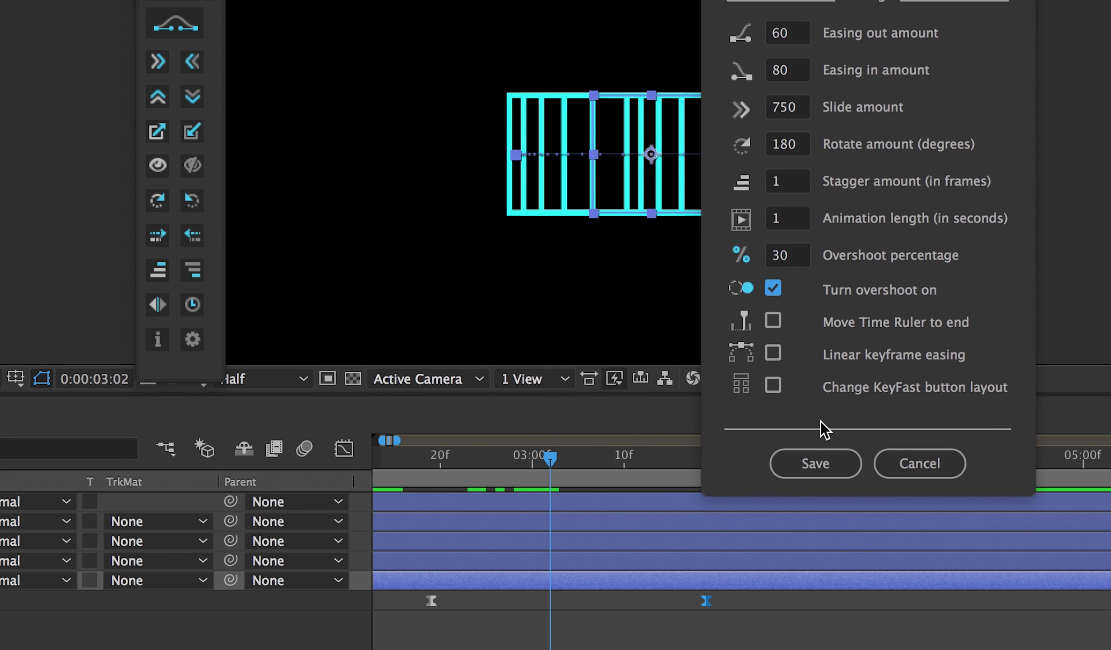
pyautogui.click(808, 471)
pyautogui.click(735, 462)
pyautogui.moveTo(758, 619); pyautogui.dragTo(416, 592)
# - Replace the old keyframes with a KeyFast Rotate Left animation with overshoot
pyautogui.press('Delete')
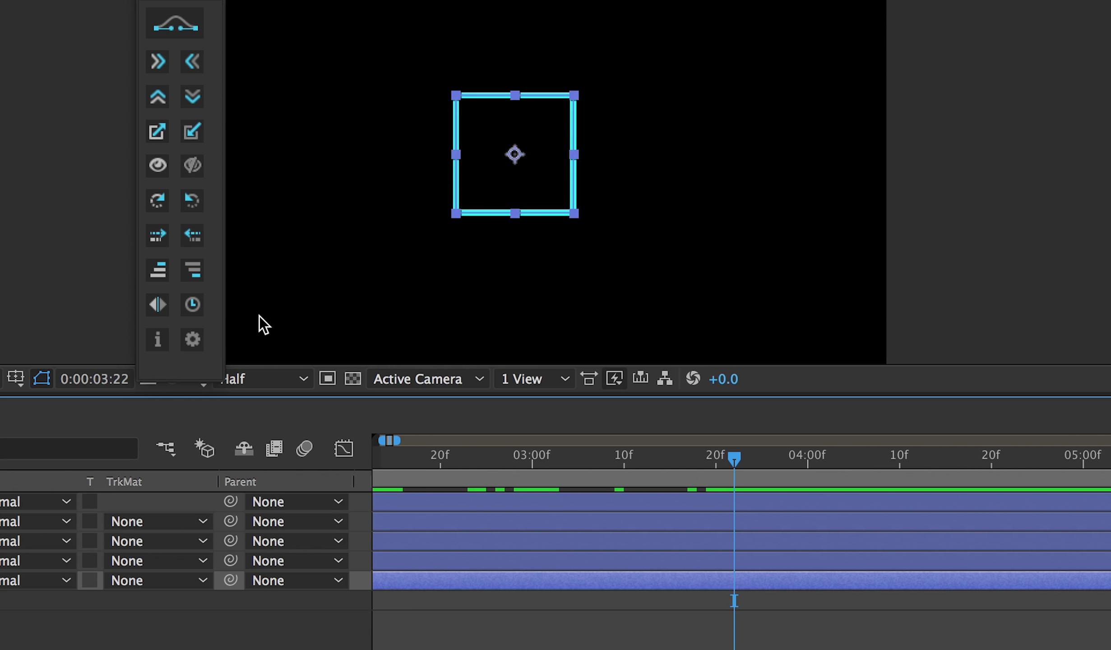
pyautogui.click(192, 201)
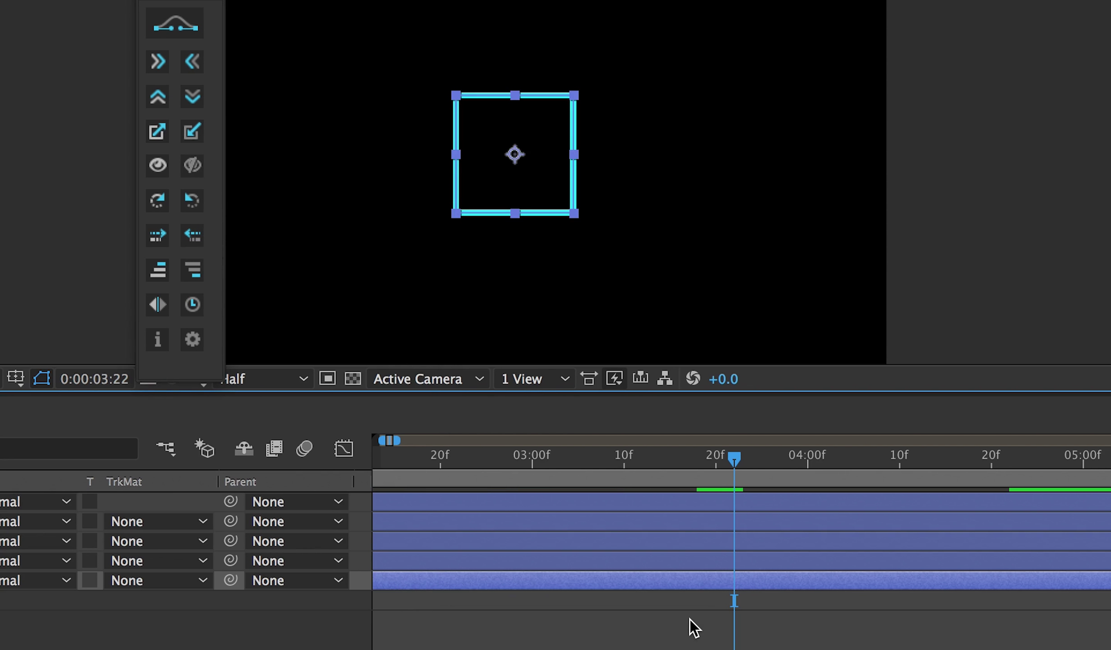
pyautogui.click(689, 619)
# - Scrub and preview the spin, ending at 0:00:04:12
pyautogui.moveTo(734, 461); pyautogui.dragTo(873, 461)
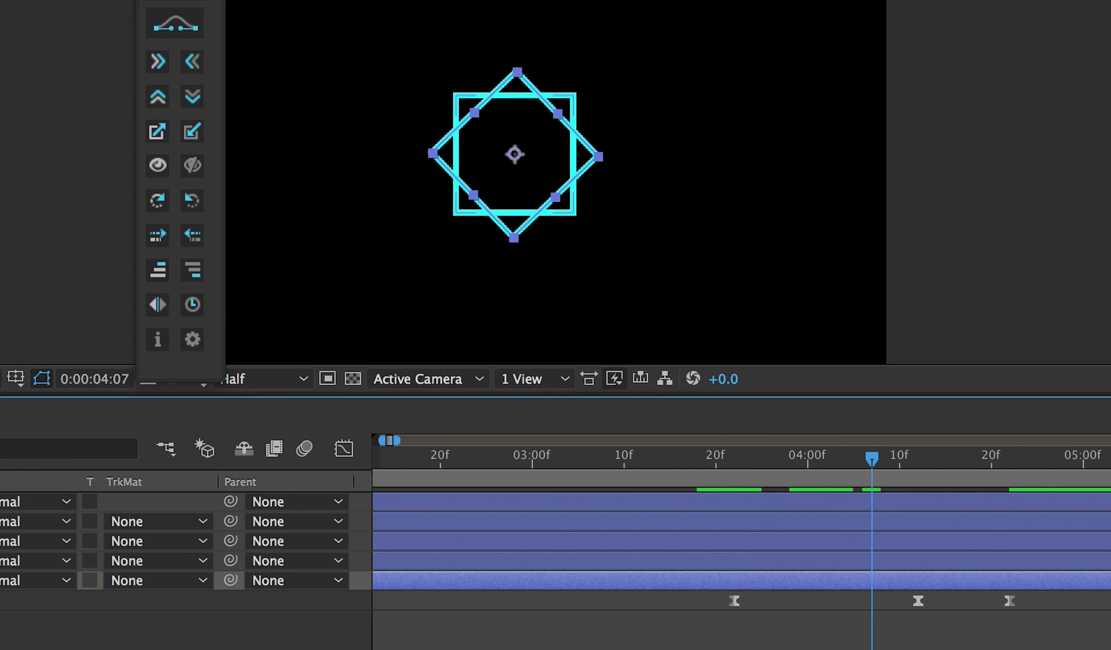
pyautogui.click(742, 462)
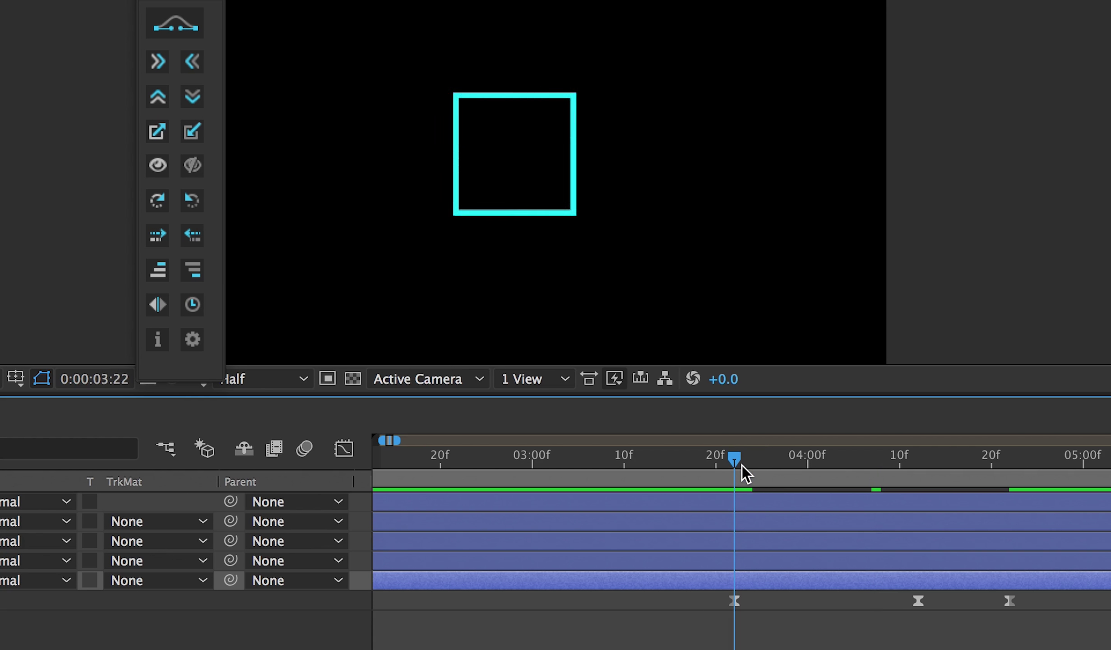
pyautogui.press('space')
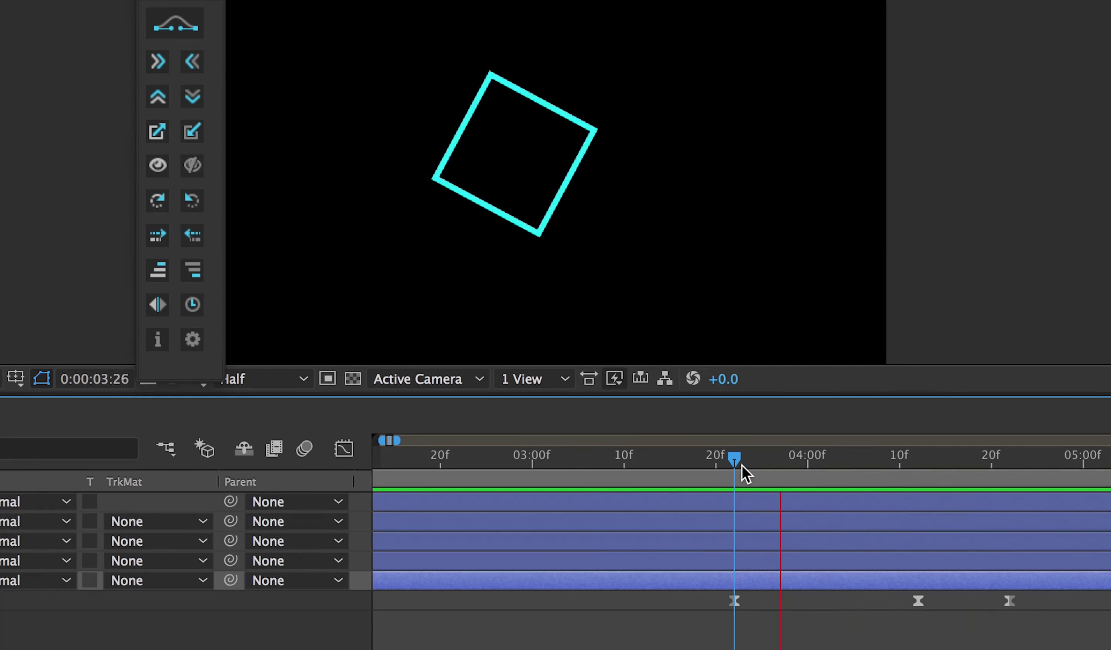
pyautogui.moveTo(744, 467); pyautogui.dragTo(1018, 467)
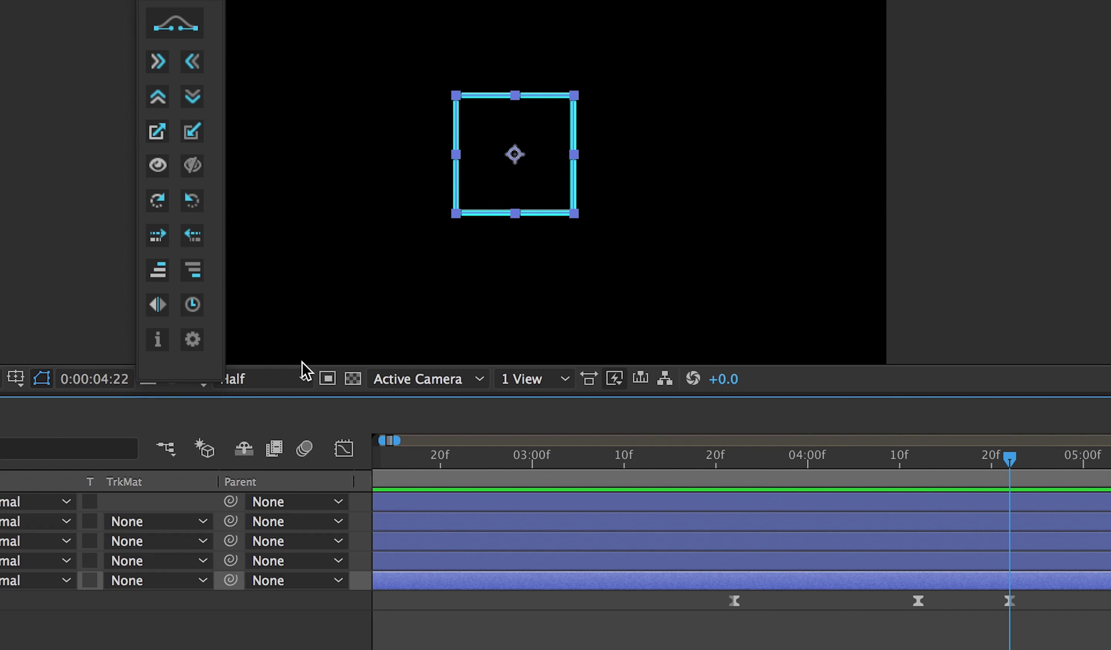
pyautogui.moveTo(937, 457)
pyautogui.mouseDown()
pyautogui.moveTo(902, 456)
pyautogui.moveTo(918, 458)
pyautogui.mouseUp()
# - Switch overshoot off and enable Move Time Ruler to end in KeyFast Settings
pyautogui.click(193, 339)
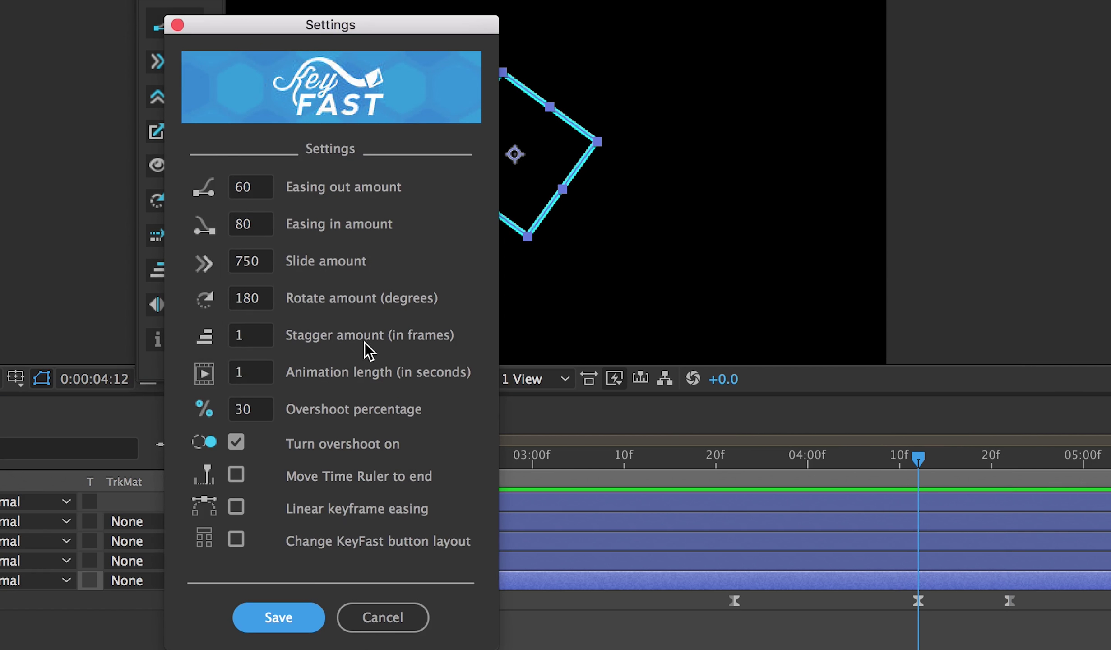
pyautogui.click(254, 412)
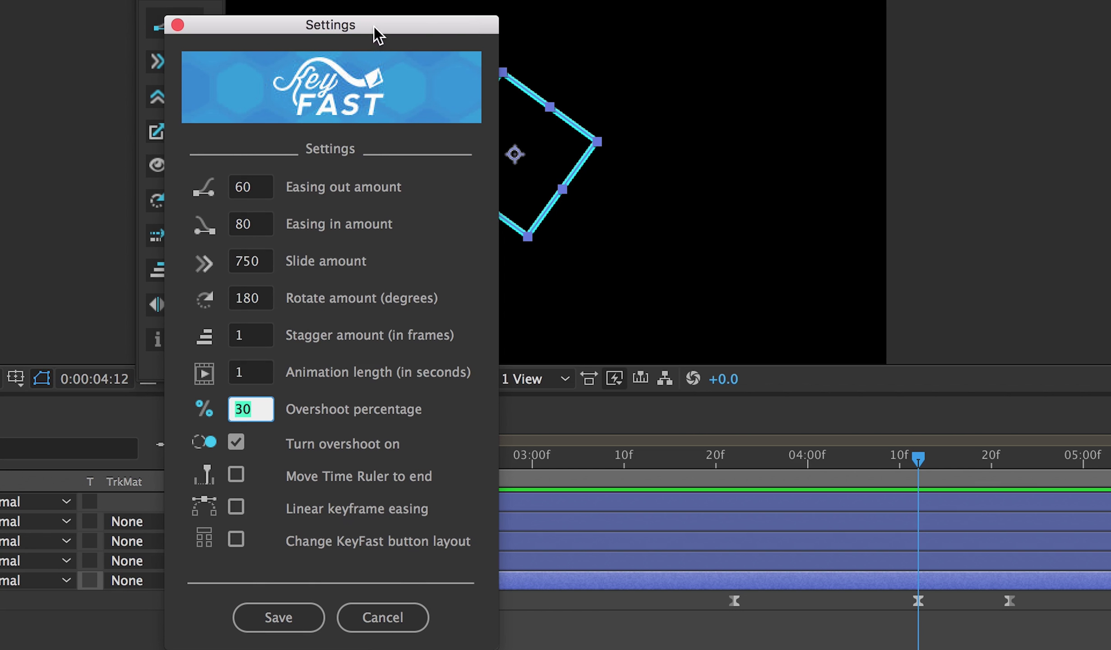
pyautogui.moveTo(377, 34); pyautogui.dragTo(869, 0)
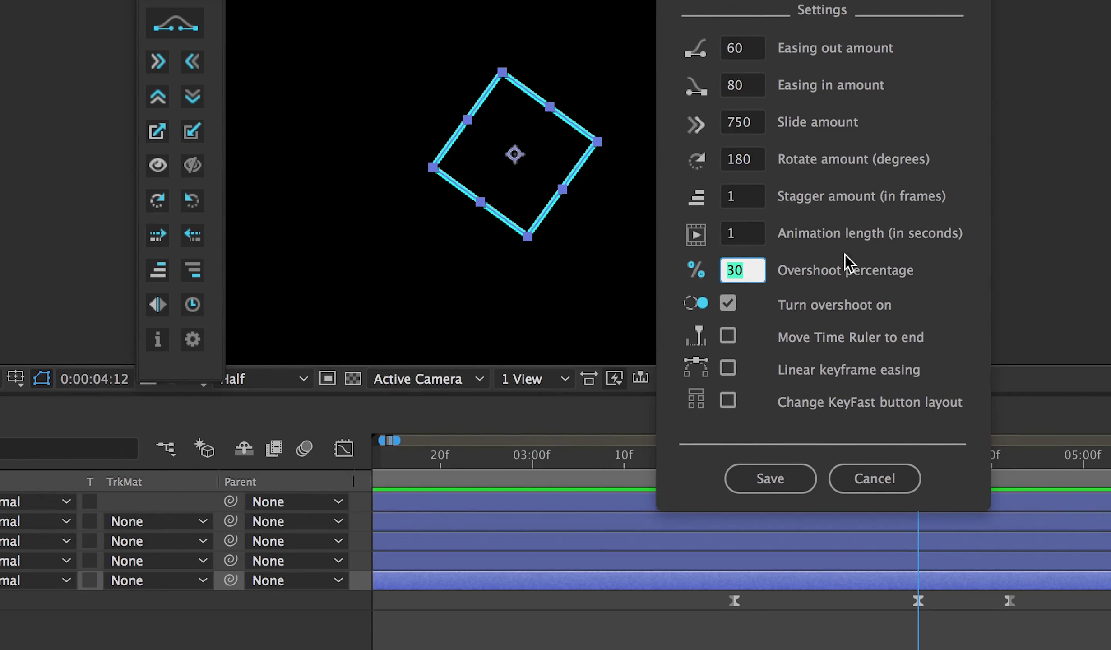
pyautogui.click(726, 303)
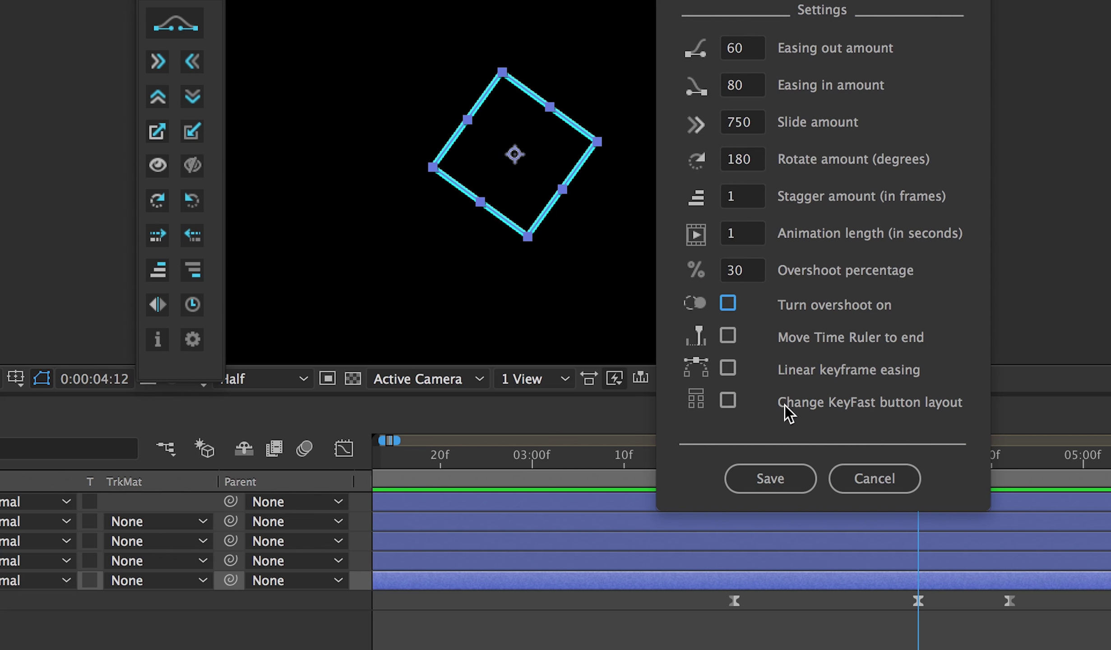
pyautogui.click(728, 338)
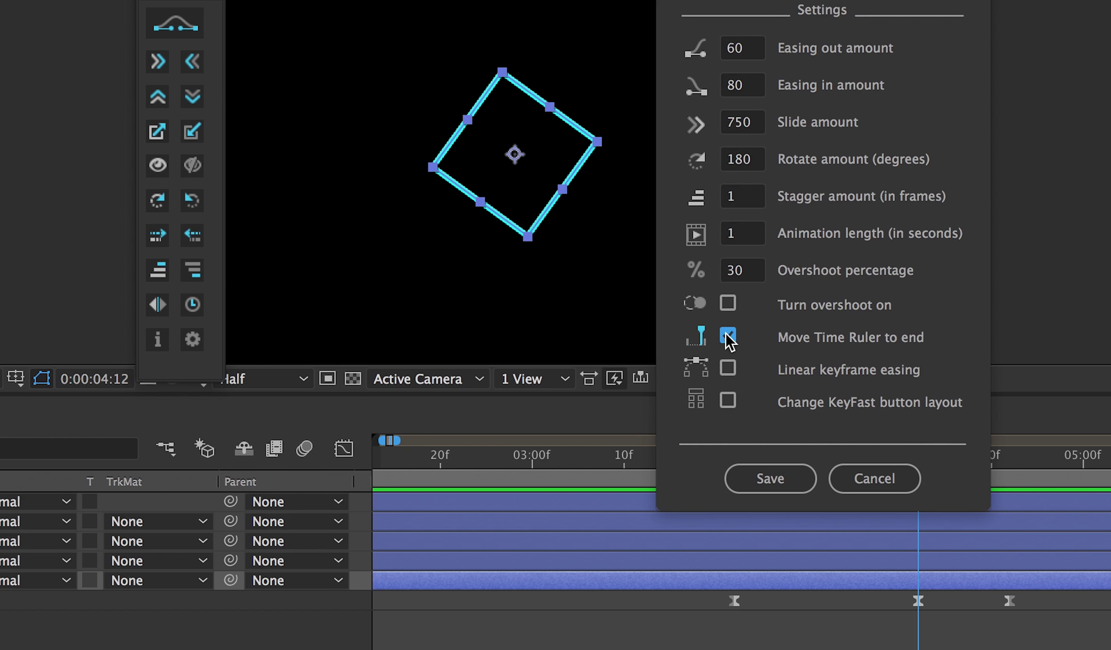
pyautogui.moveTo(907, 0); pyautogui.dragTo(3, 0)
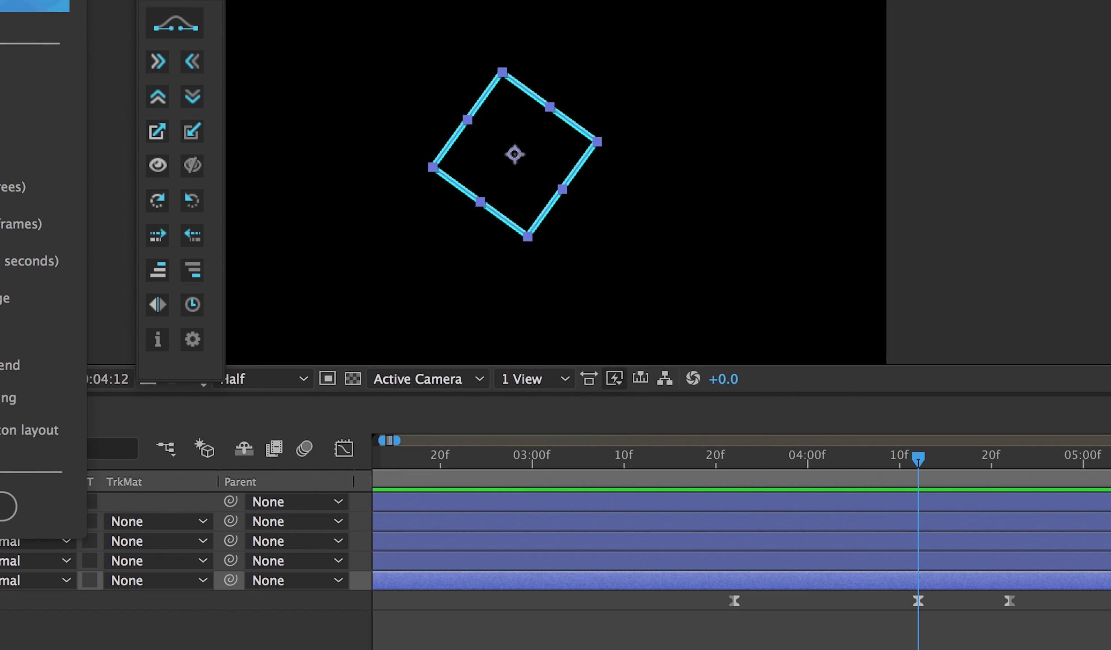
# - Select the old rotation keyframes, return to the start, and chain three KeyFast slide animations
pyautogui.moveTo(816, 462); pyautogui.dragTo(707, 462)
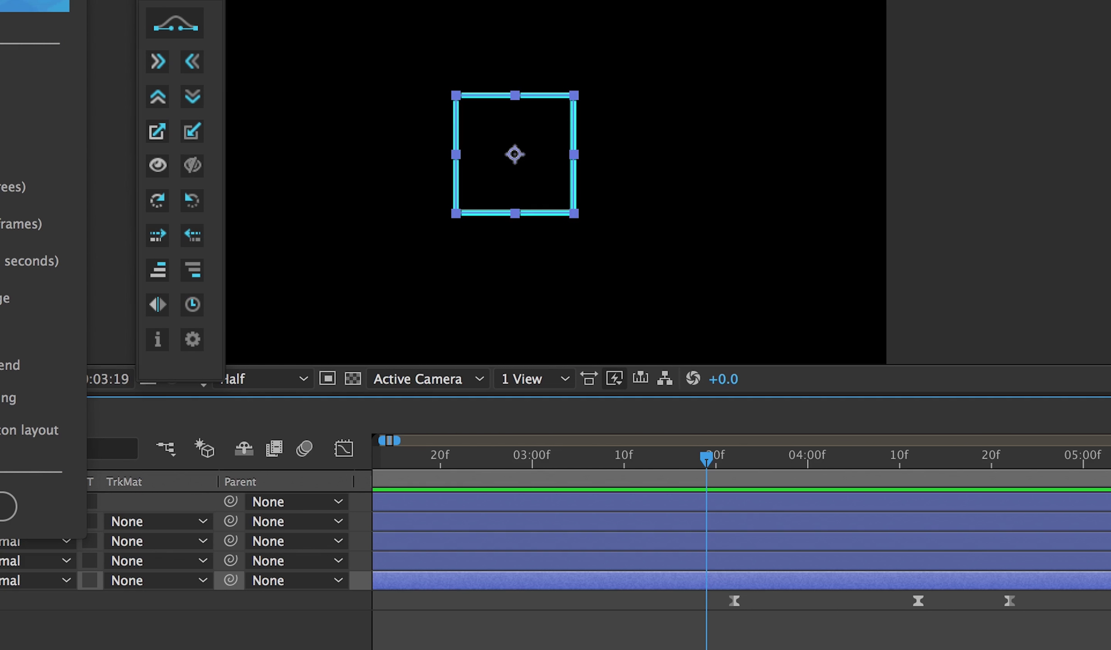
pyautogui.moveTo(1097, 641); pyautogui.dragTo(718, 597)
pyautogui.moveTo(600, 456); pyautogui.dragTo(455, 450)
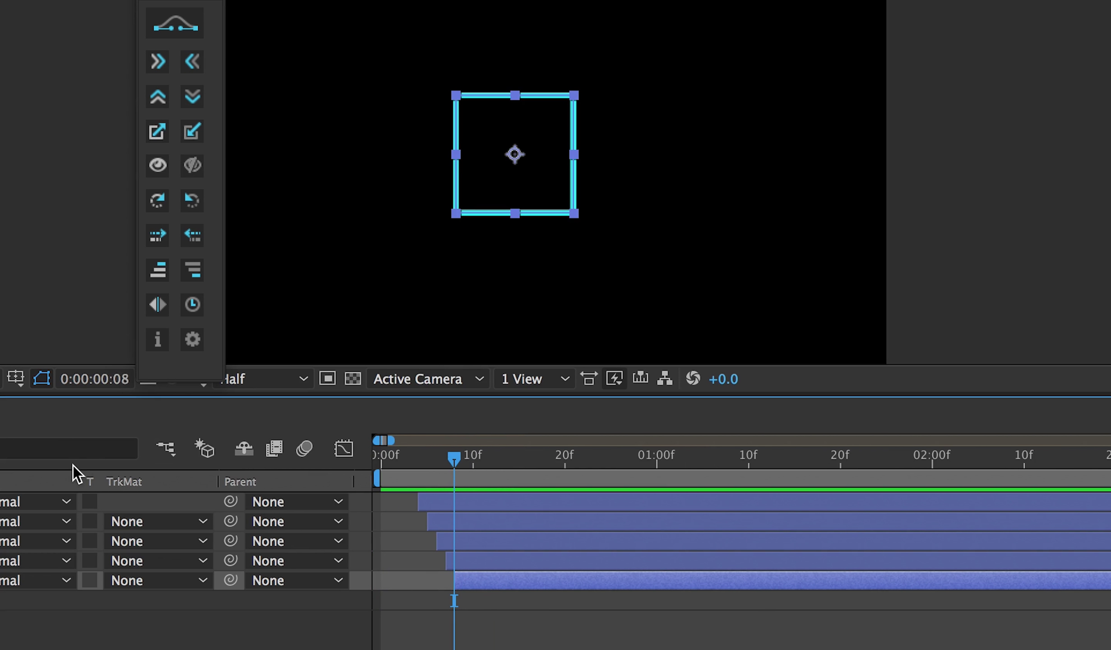
pyautogui.click(193, 63)
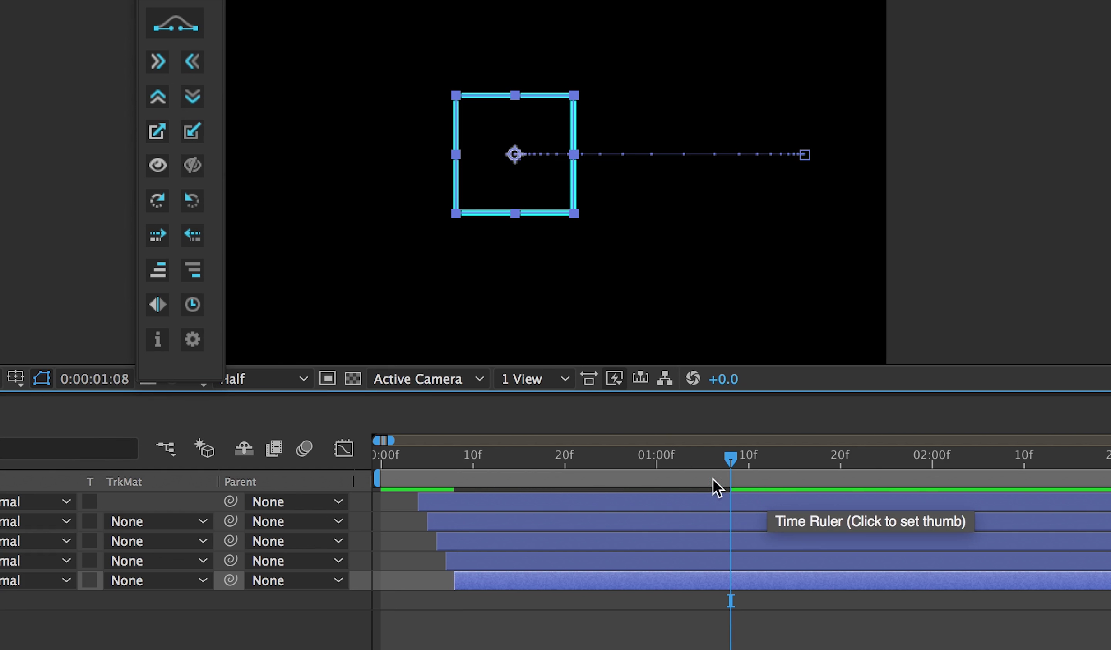
pyautogui.click(192, 201)
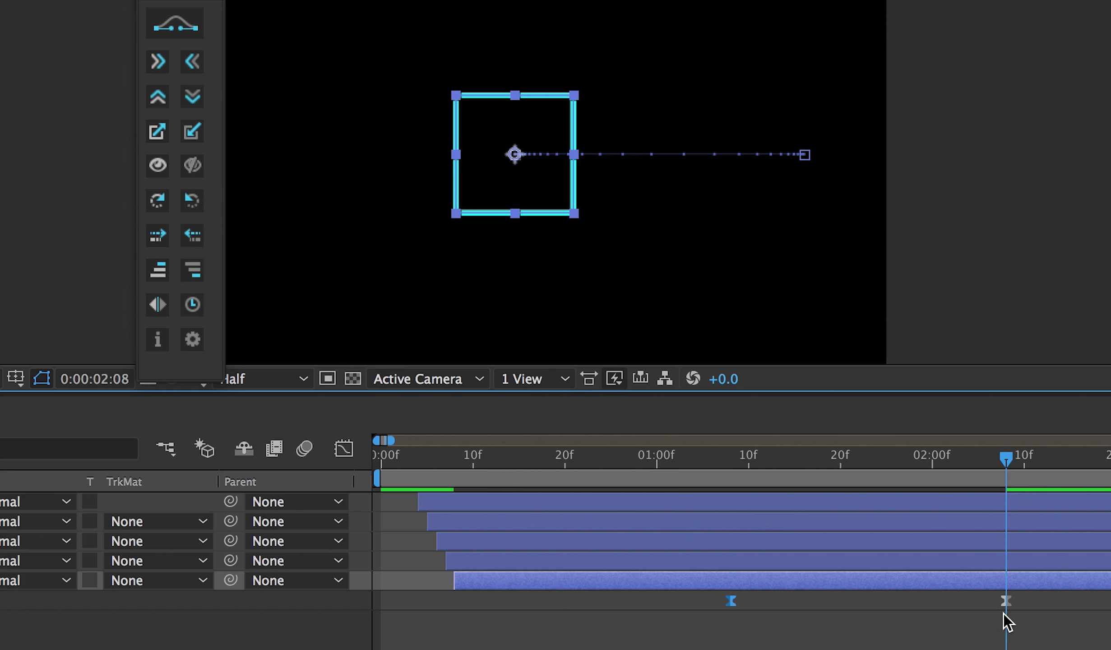
pyautogui.click(193, 61)
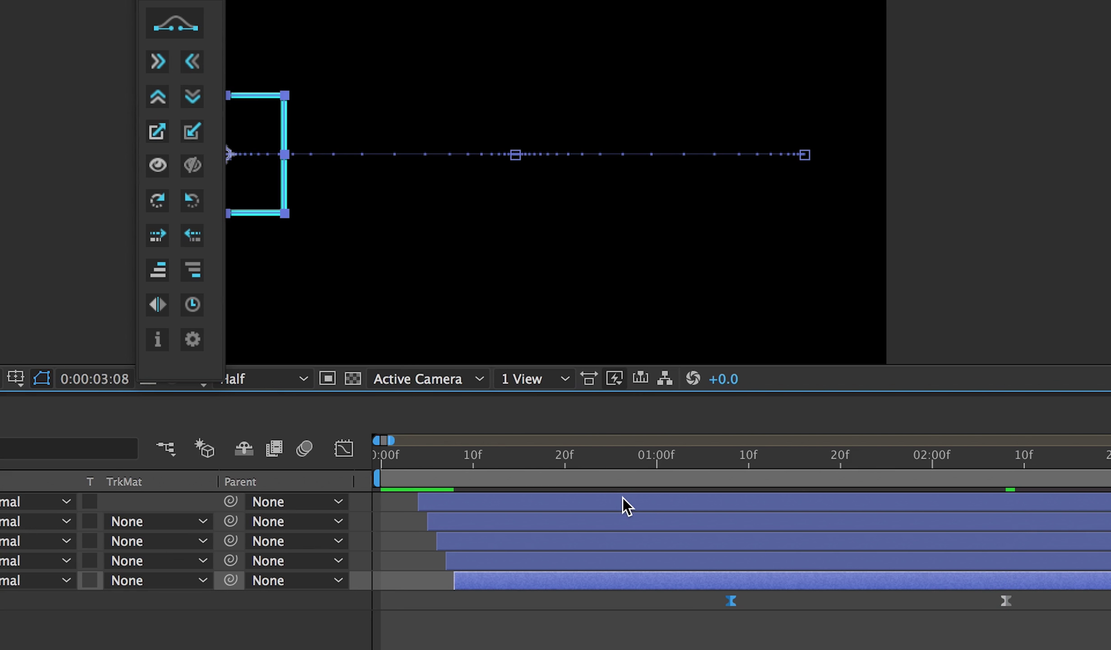
# - Reveal all keyframes with U, preview the slides, and stop at 0:00:02:23
pyautogui.press('-')
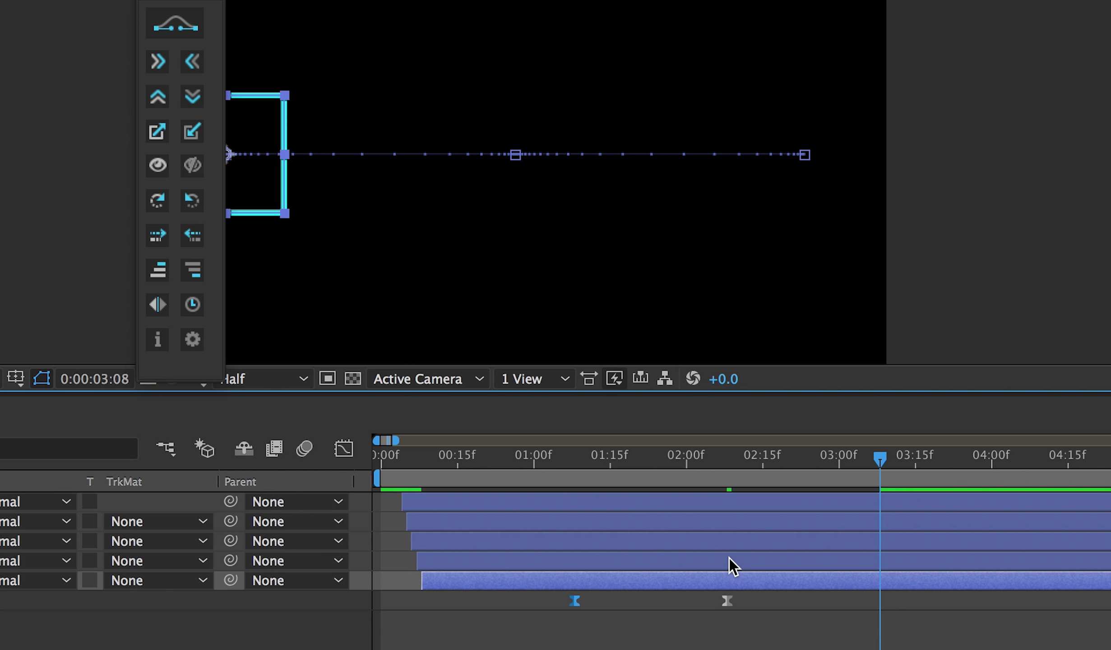
pyautogui.press('u')
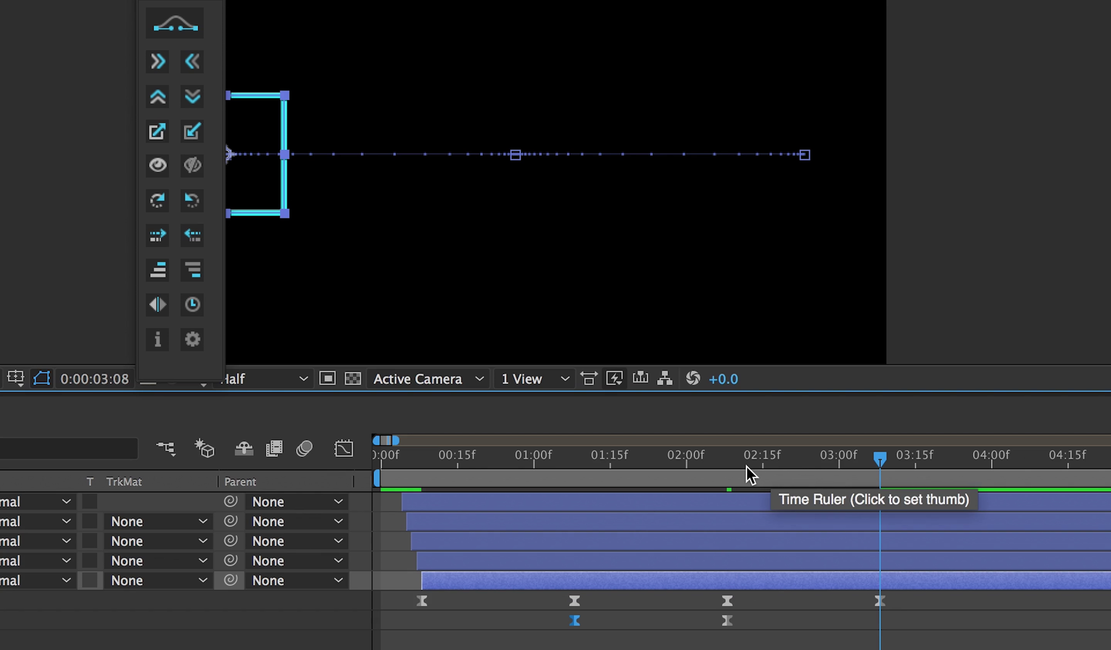
pyautogui.moveTo(730, 469); pyautogui.dragTo(894, 451)
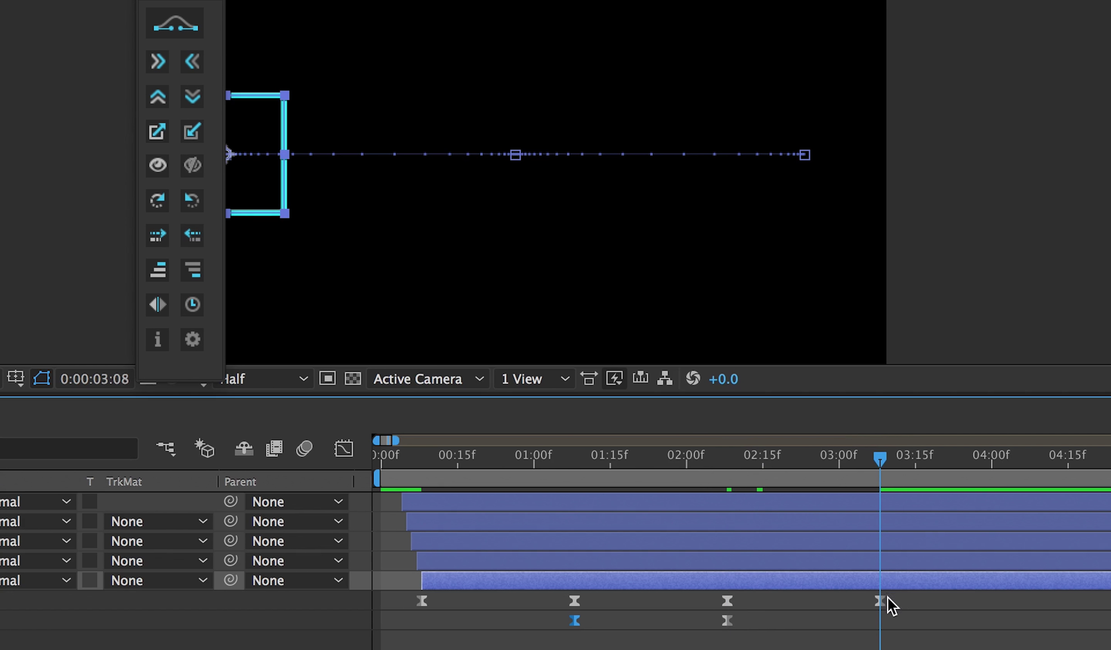
pyautogui.click(437, 470)
pyautogui.press('space')
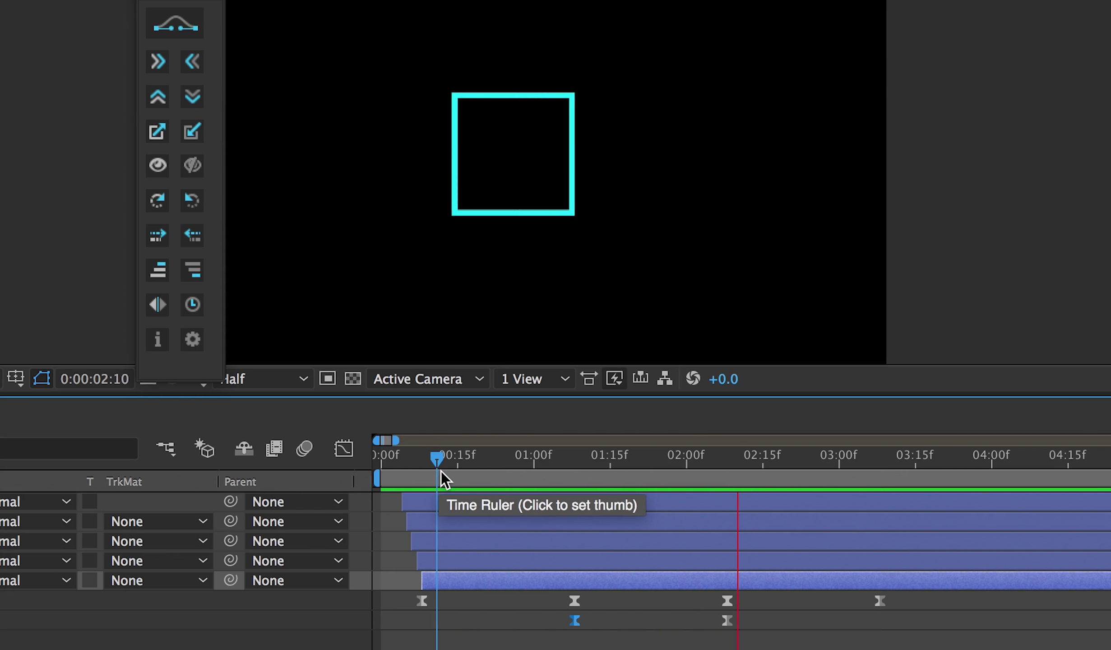
pyautogui.press('space')
pyautogui.moveTo(459, 471); pyautogui.dragTo(804, 514)
# - Turn off Move Time Ruler to end in KeyFast Settings
pyautogui.click(186, 343)
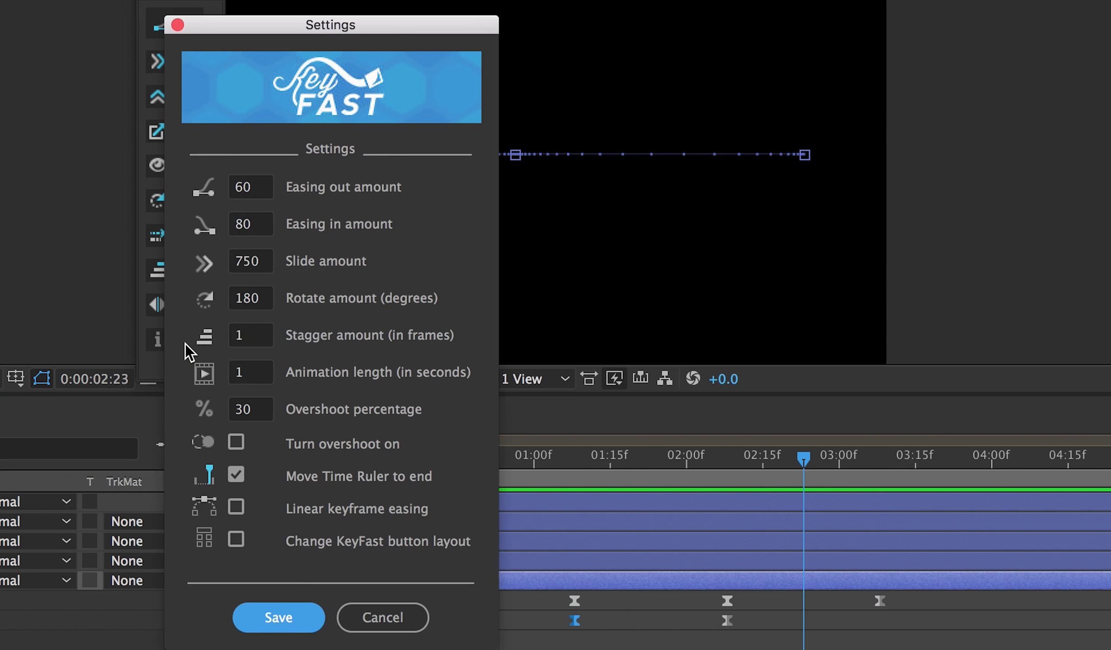
pyautogui.click(238, 478)
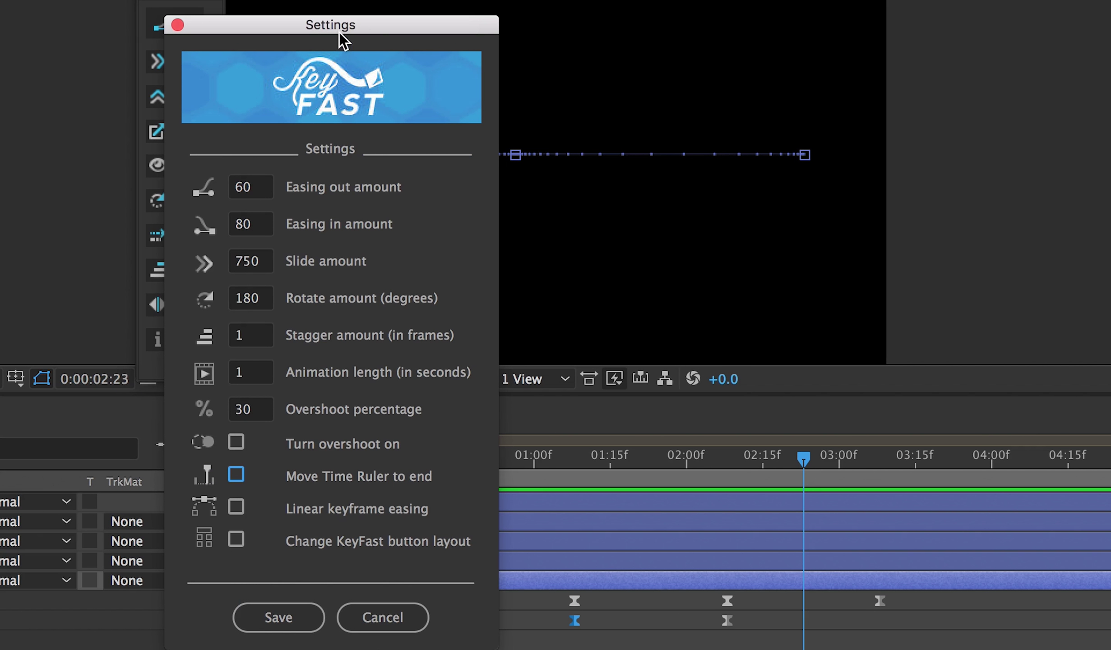
pyautogui.moveTo(340, 34); pyautogui.dragTo(997, 0)
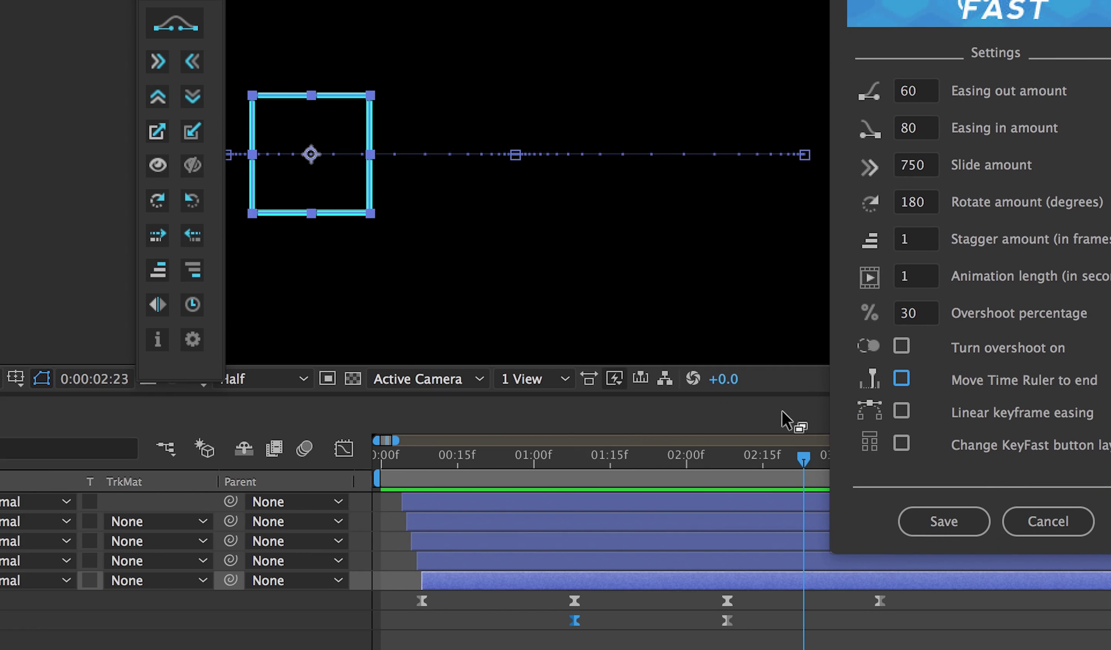
# - Delete all six existing keyframes from the square
pyautogui.click(676, 451)
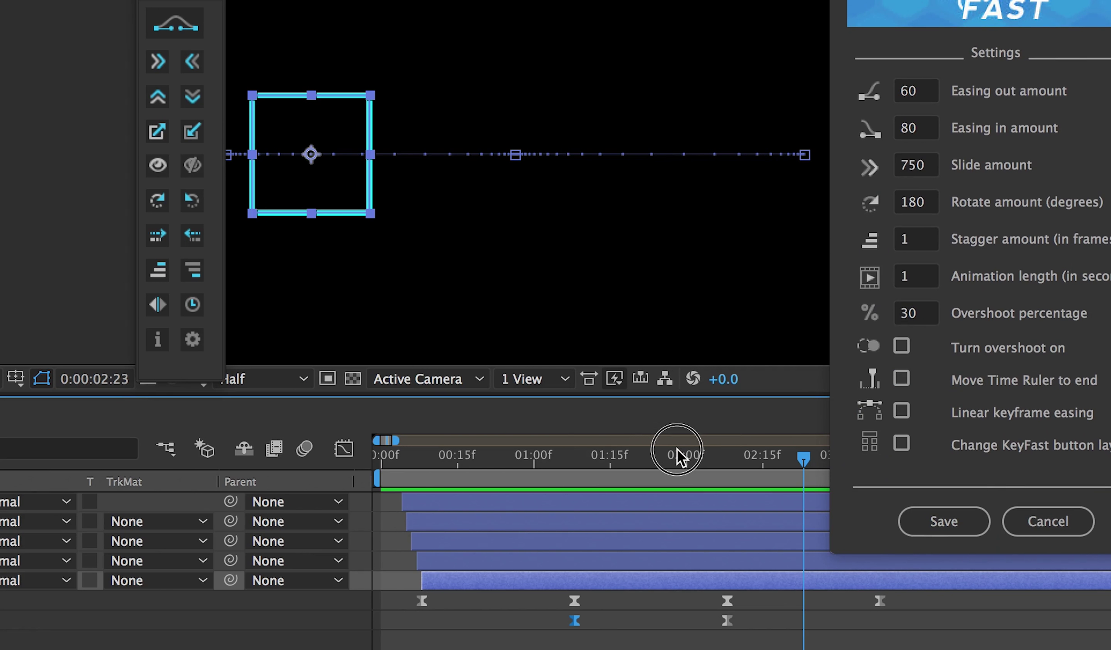
pyautogui.click(728, 458)
pyautogui.moveTo(927, 647); pyautogui.dragTo(387, 602)
pyautogui.press('Delete')
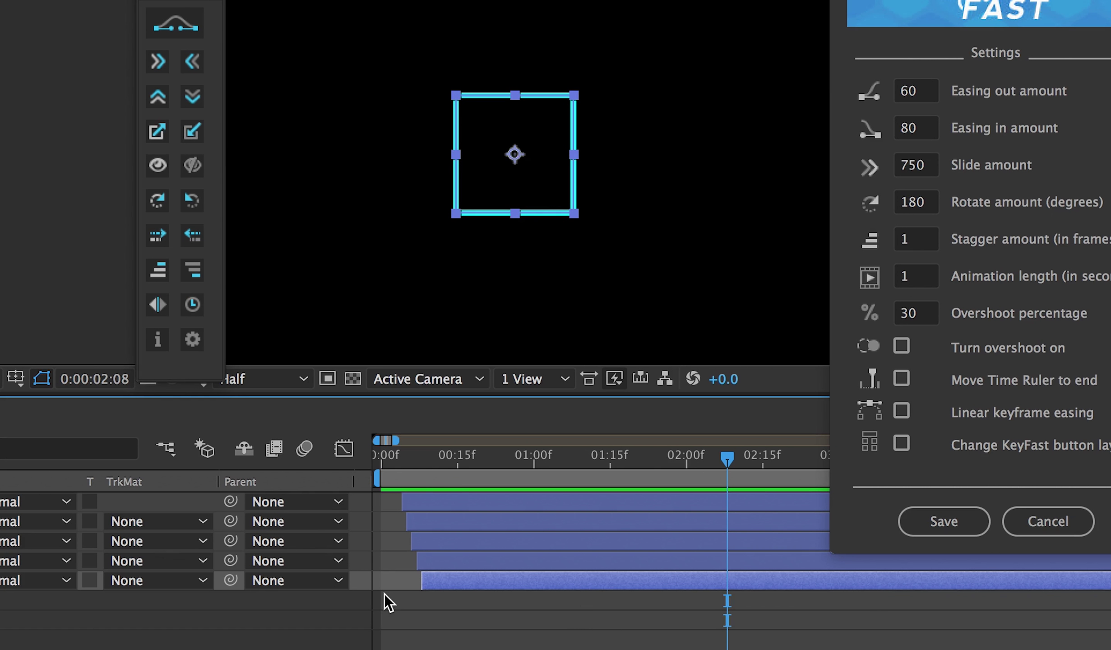
# - Key the square's position at 0:00:00:26, curve its motion path, and preview it
pyautogui.click(443, 472)
pyautogui.moveTo(443, 472); pyautogui.dragTo(514, 472)
pyautogui.moveTo(551, 152); pyautogui.dragTo(319, 159)
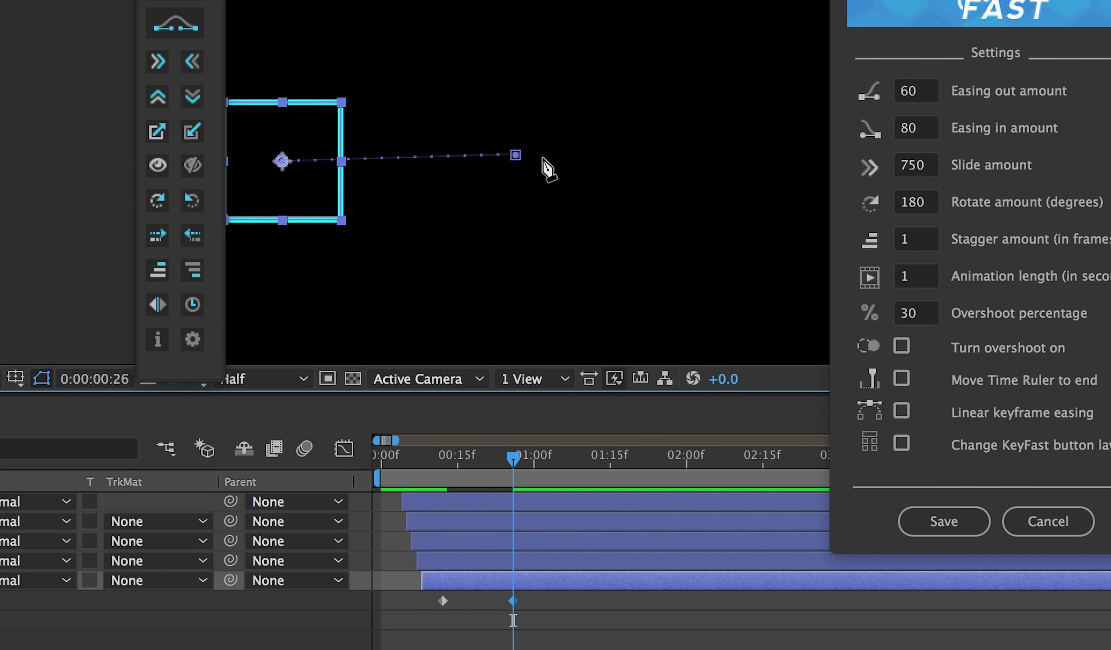
pyautogui.moveTo(516, 155); pyautogui.dragTo(418, 239)
pyautogui.click(477, 461)
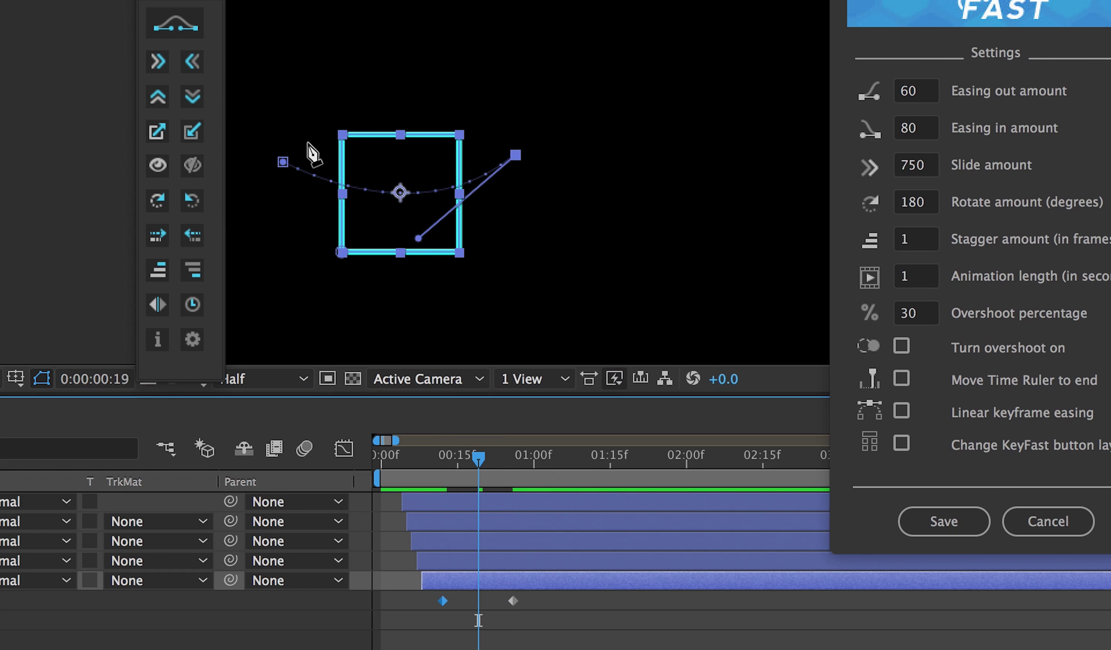
pyautogui.moveTo(283, 164); pyautogui.dragTo(405, 57)
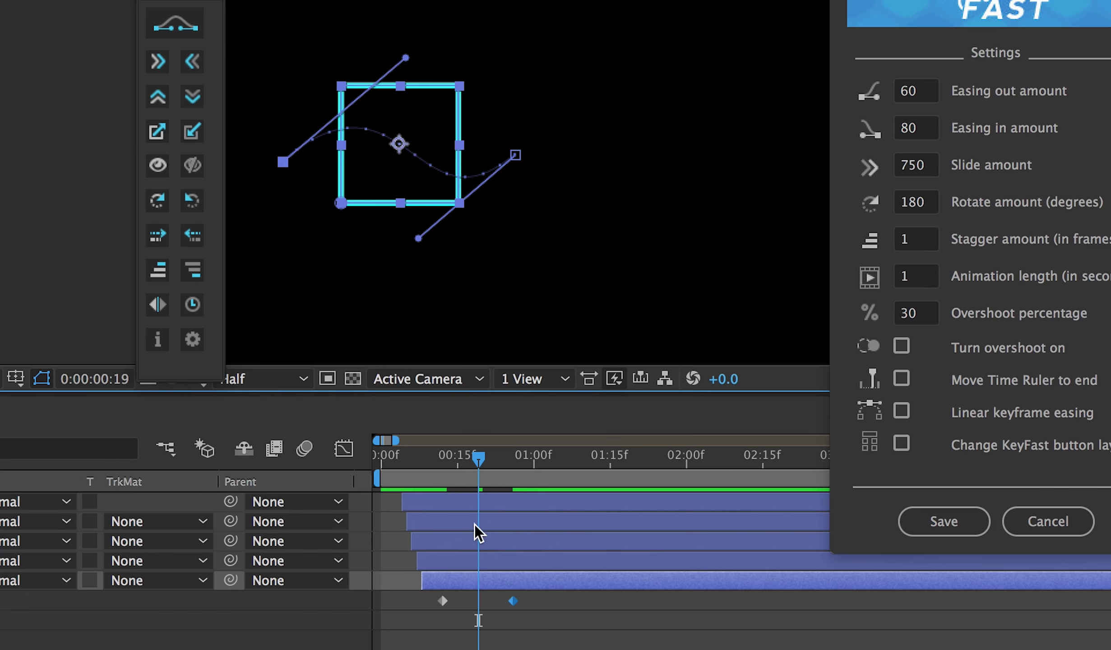
pyautogui.moveTo(444, 463); pyautogui.dragTo(482, 475)
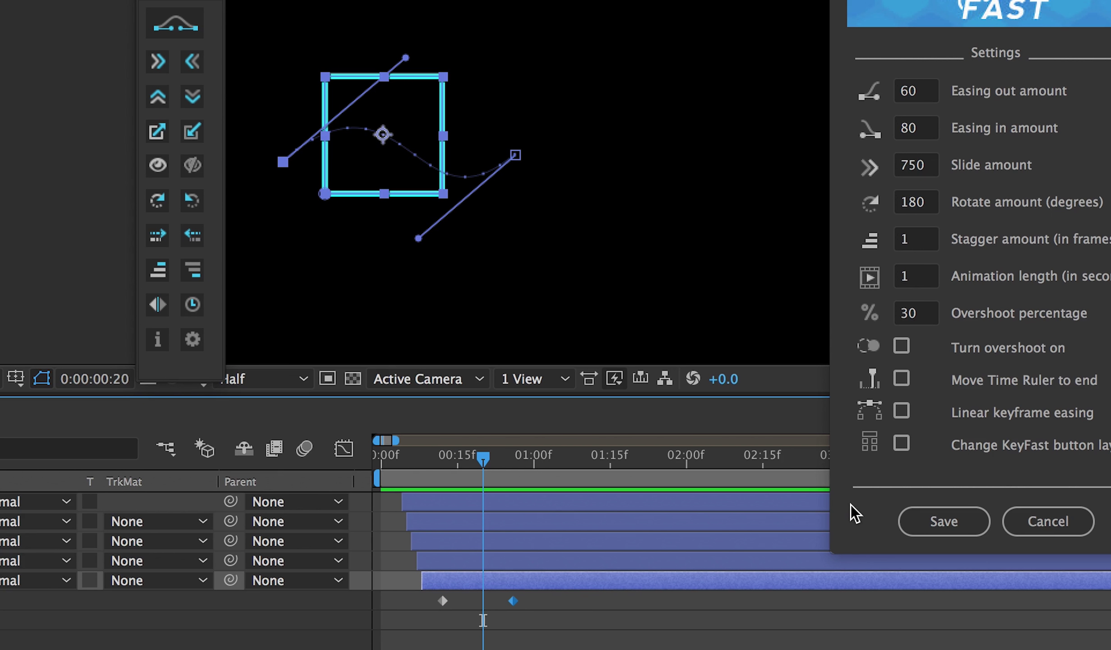
# - Turn on linear easing, apply it to both position keyframes, then slide the square left at 01:03
pyautogui.click(899, 417)
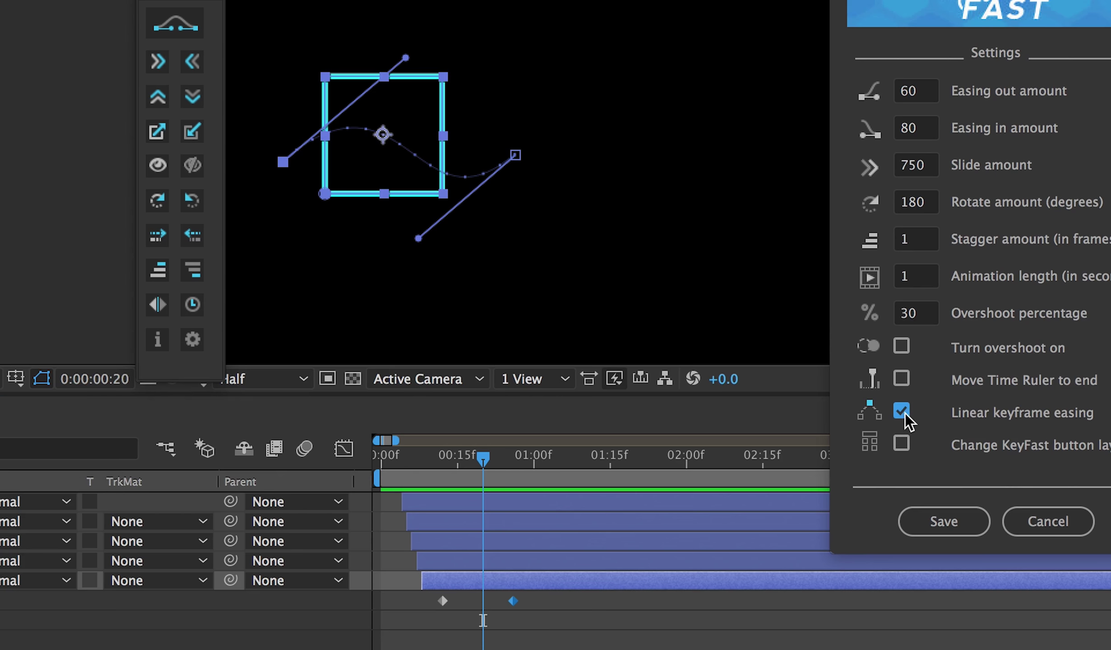
pyautogui.click(917, 518)
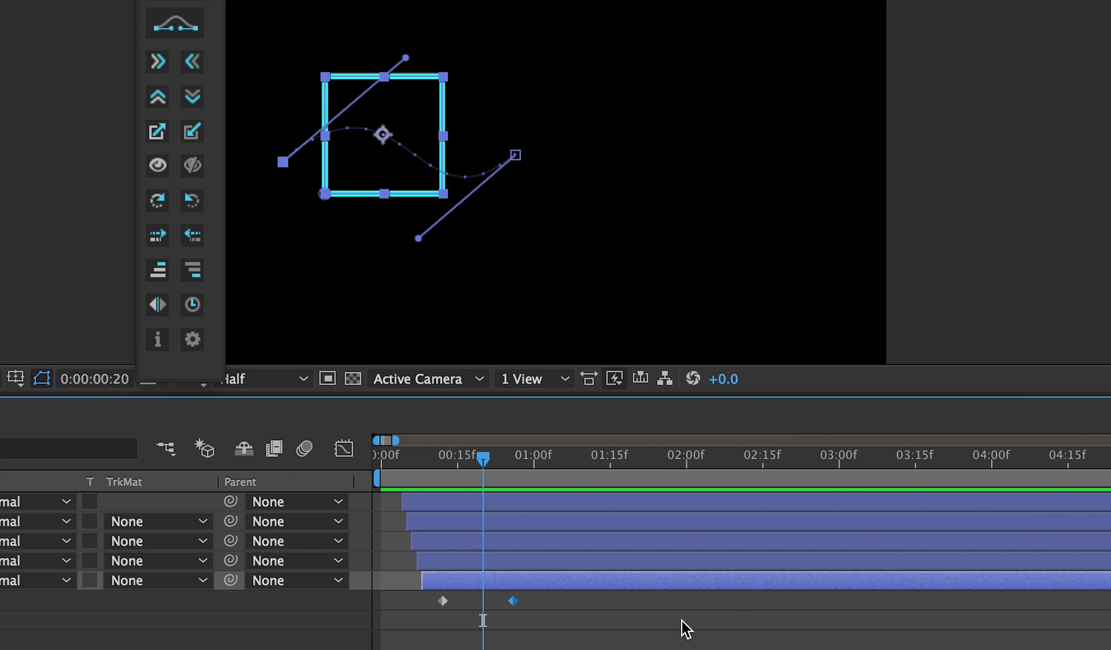
pyautogui.moveTo(647, 639); pyautogui.dragTo(396, 591)
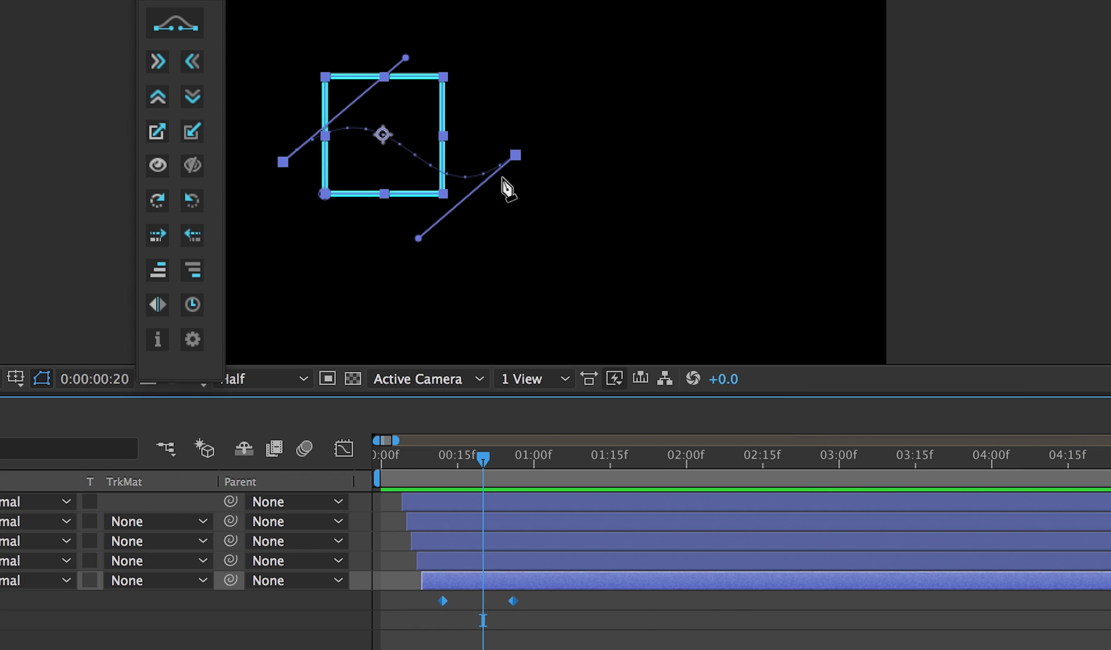
pyautogui.click(176, 23)
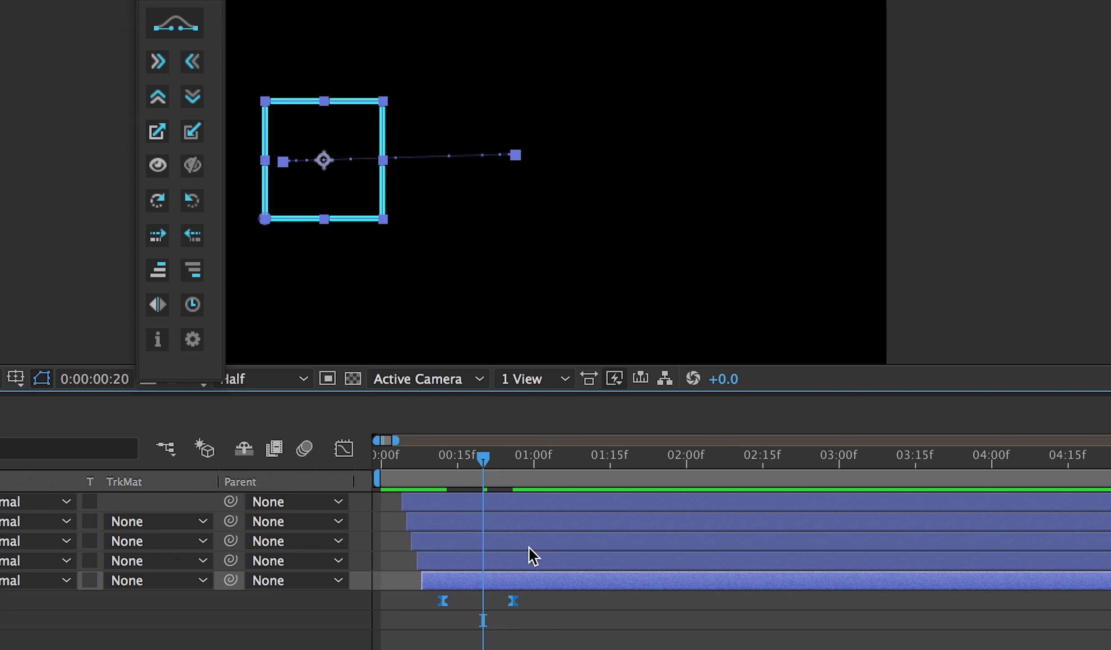
pyautogui.click(549, 455)
pyautogui.click(194, 62)
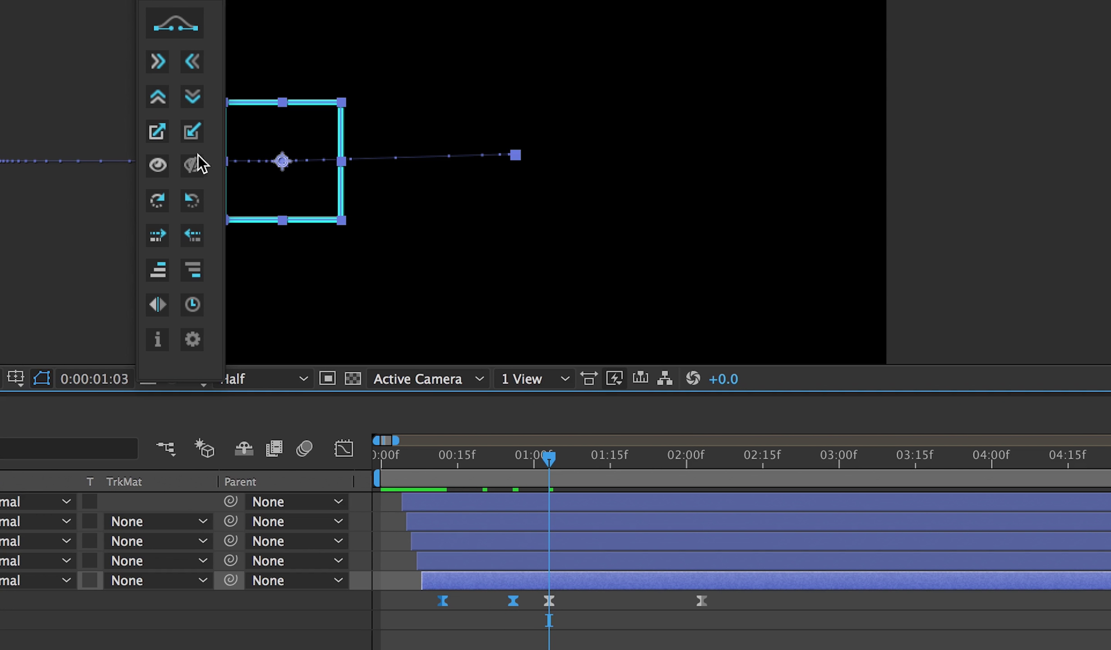
# - Uncheck Linear keyframe easing, dock the KeyFast panel right of the Timeline, and widen the timeline
pyautogui.click(192, 338)
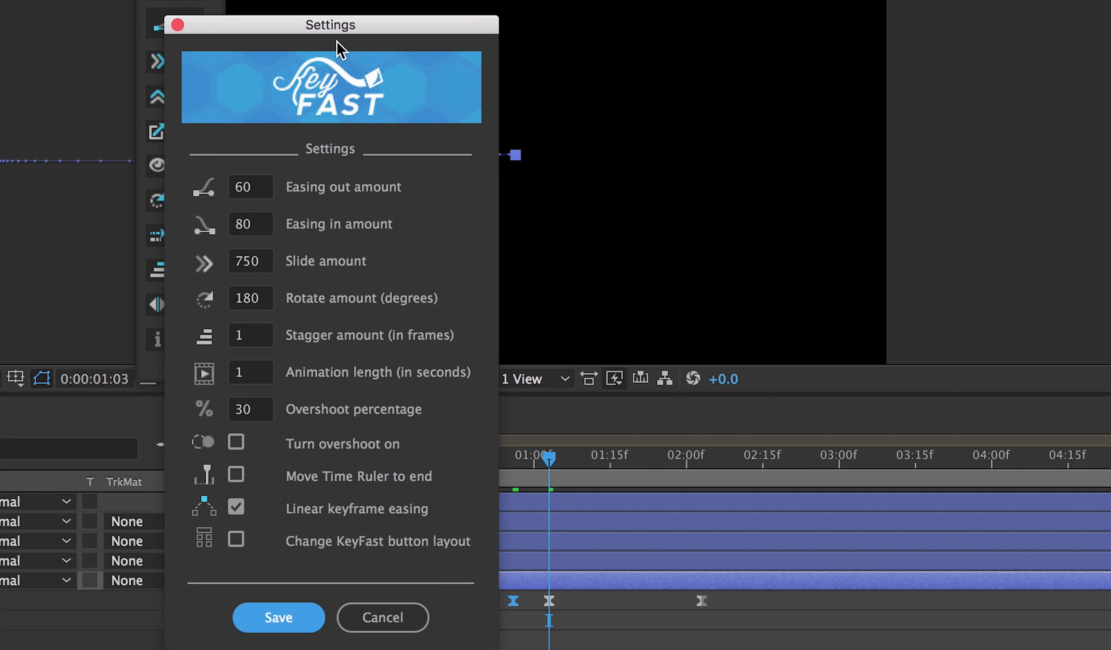
pyautogui.moveTo(447, 28); pyautogui.dragTo(1040, 0)
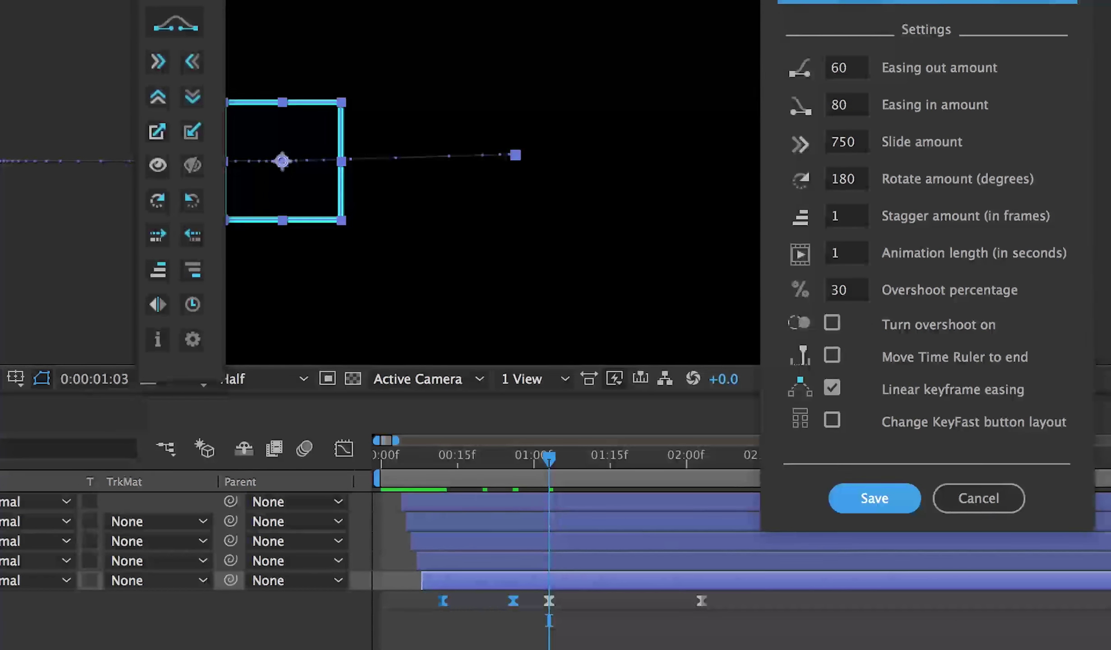
pyautogui.click(832, 388)
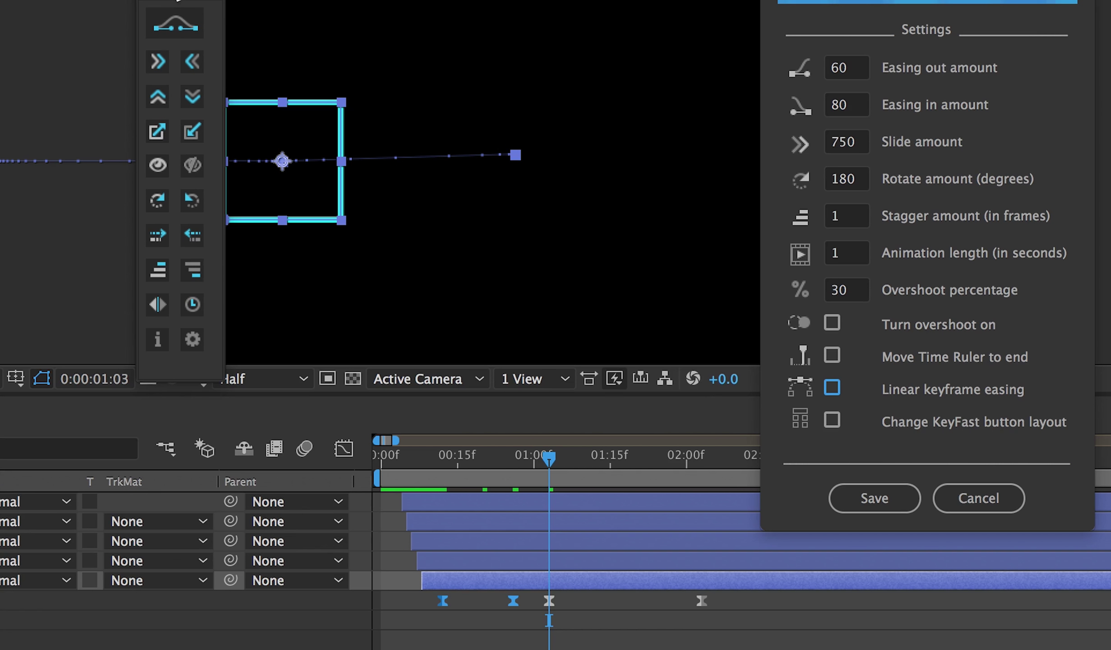
pyautogui.moveTo(171, 3); pyautogui.dragTo(1101, 541)
pyautogui.moveTo(326, 498); pyautogui.dragTo(843, 498)
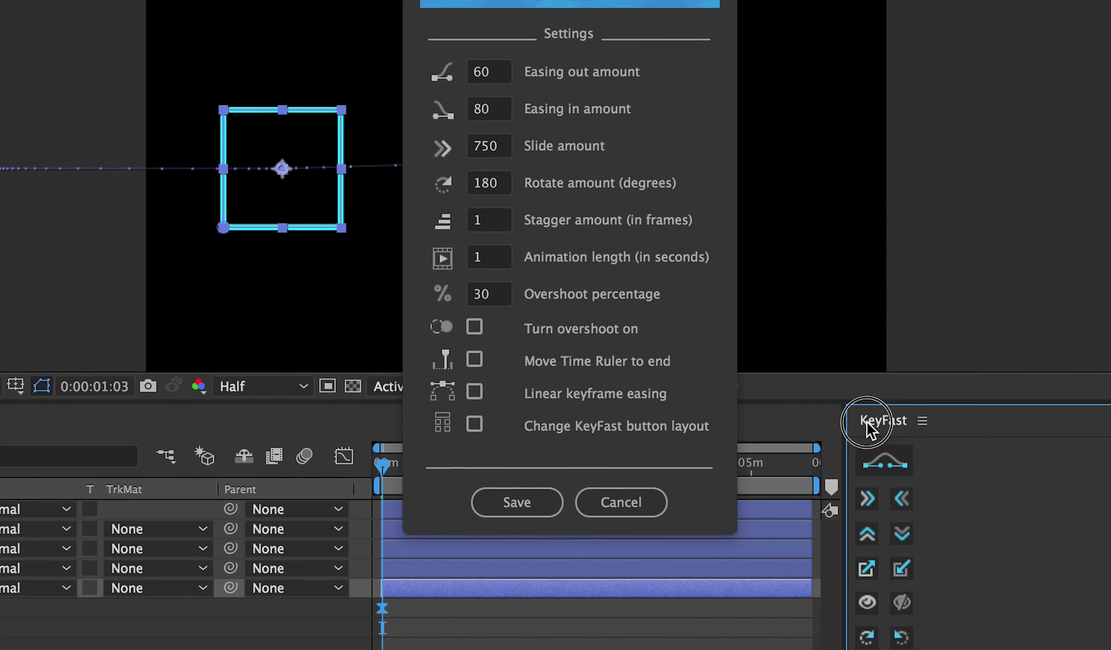
# - Undock KeyFast into a floating window, save the alternate button layout, and stretch it into a wide strip
pyautogui.moveTo(883, 465); pyautogui.dragTo(542, 32)
pyautogui.click(360, 539)
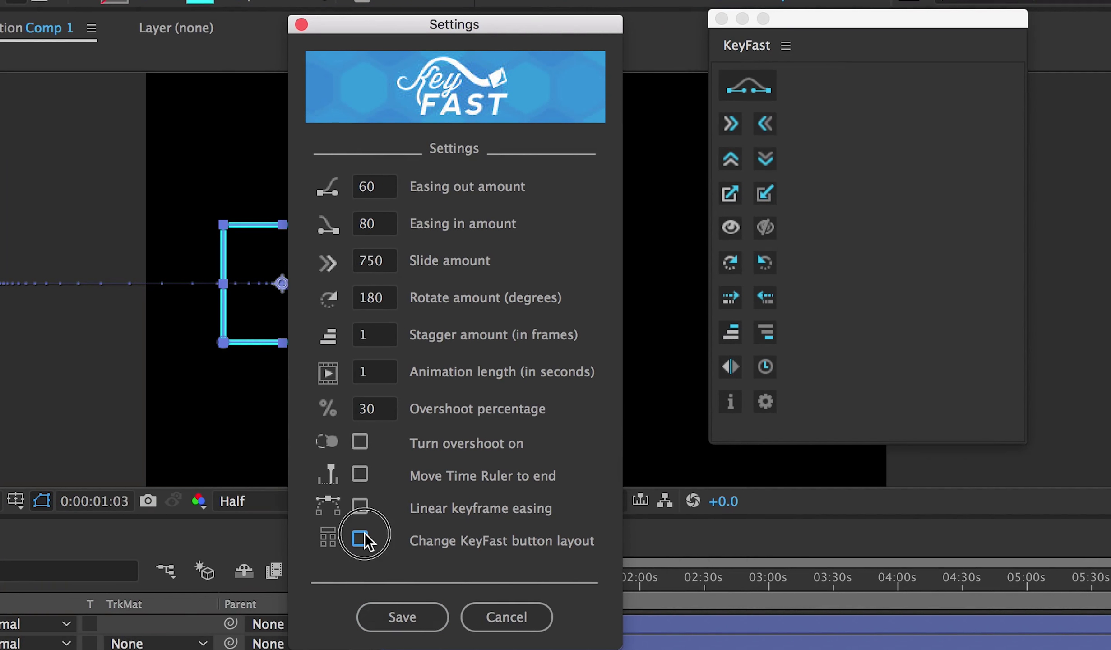
pyautogui.click(389, 617)
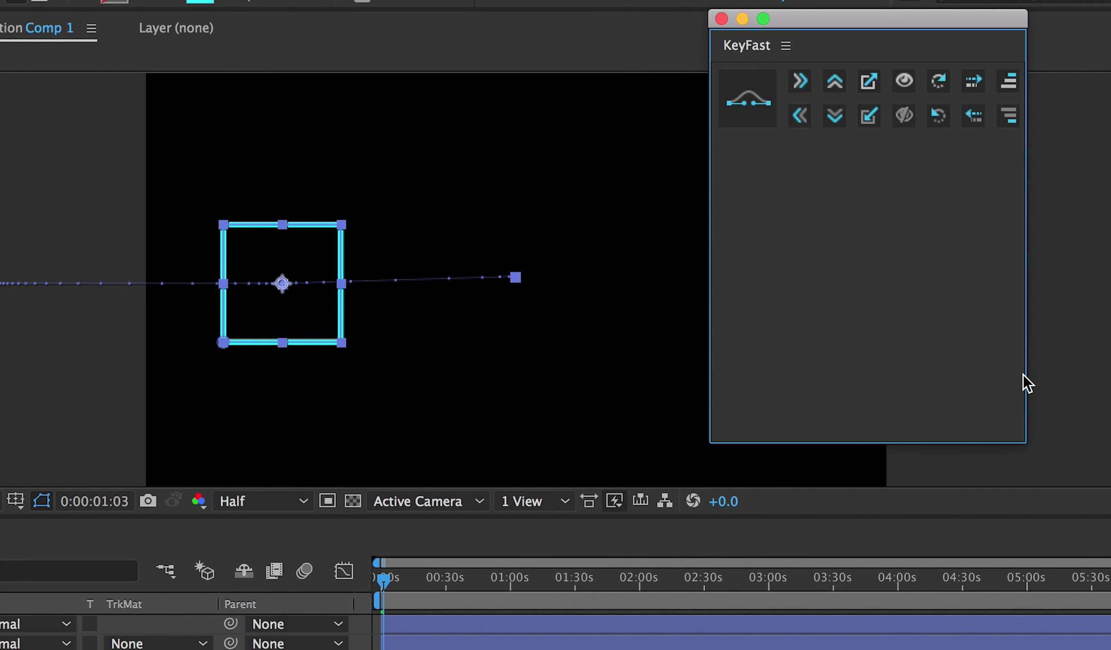
pyautogui.moveTo(1022, 433); pyautogui.dragTo(1106, 156)
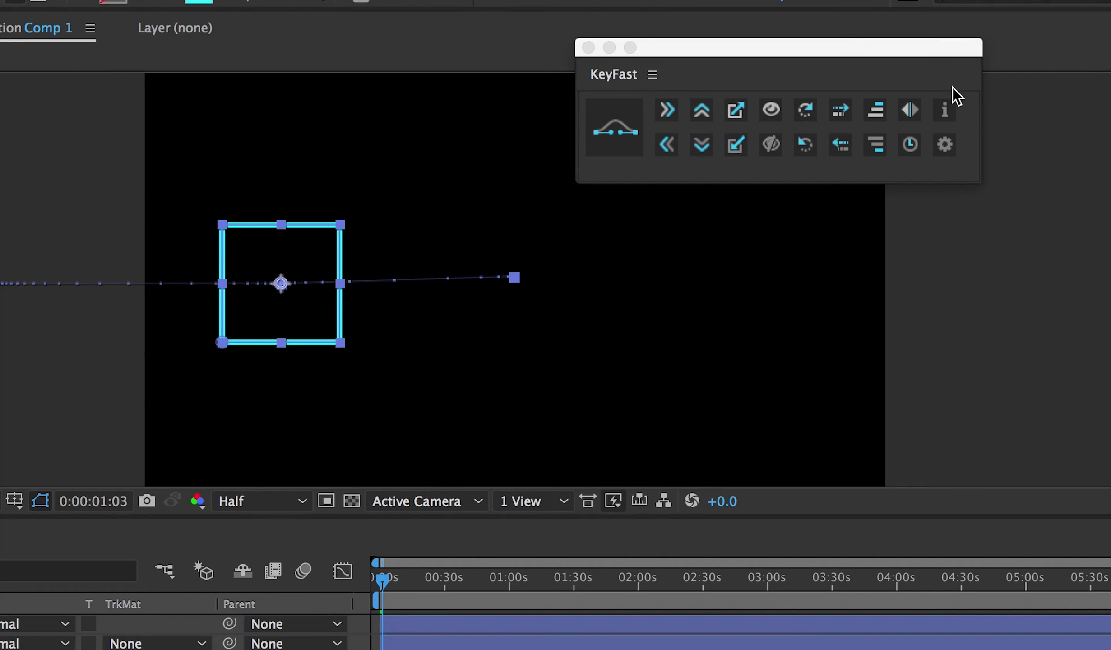
# - Set the quick slide amount to 750 and leave the easing amounts unchanged
pyautogui.click(928, 57)
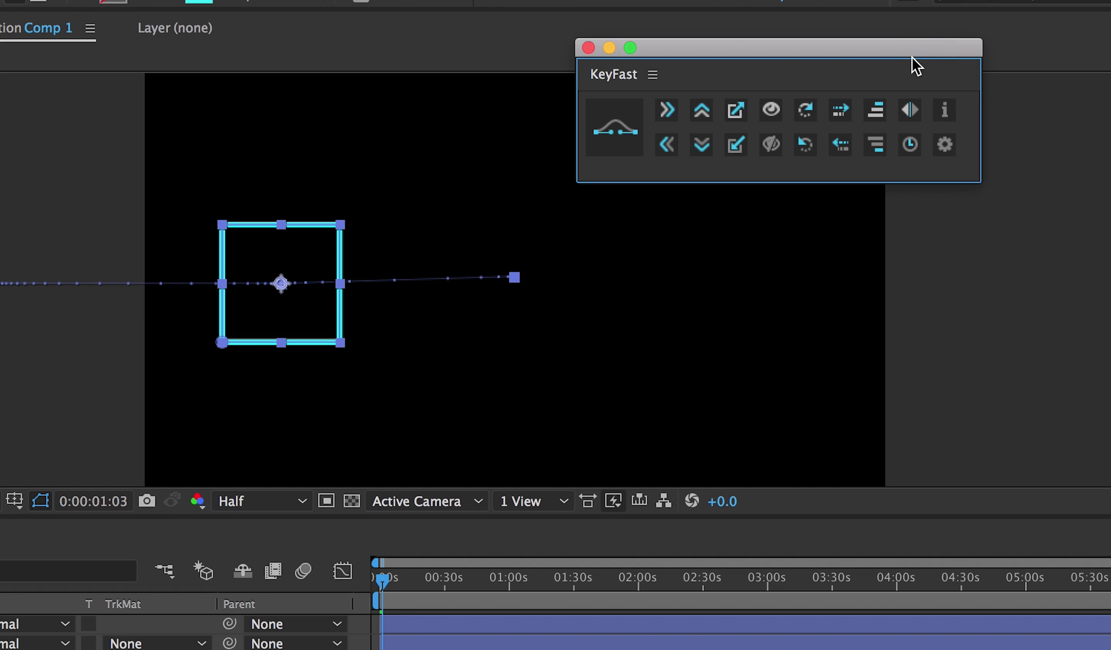
pyautogui.click(667, 109)
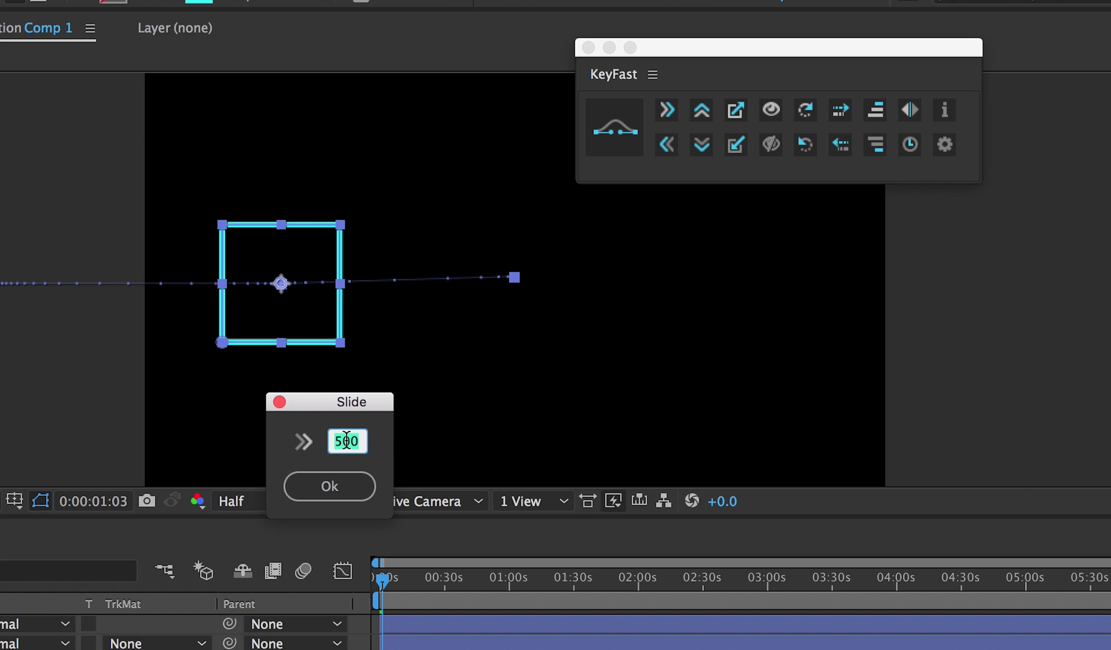
pyautogui.write('75')
pyautogui.press('Return')
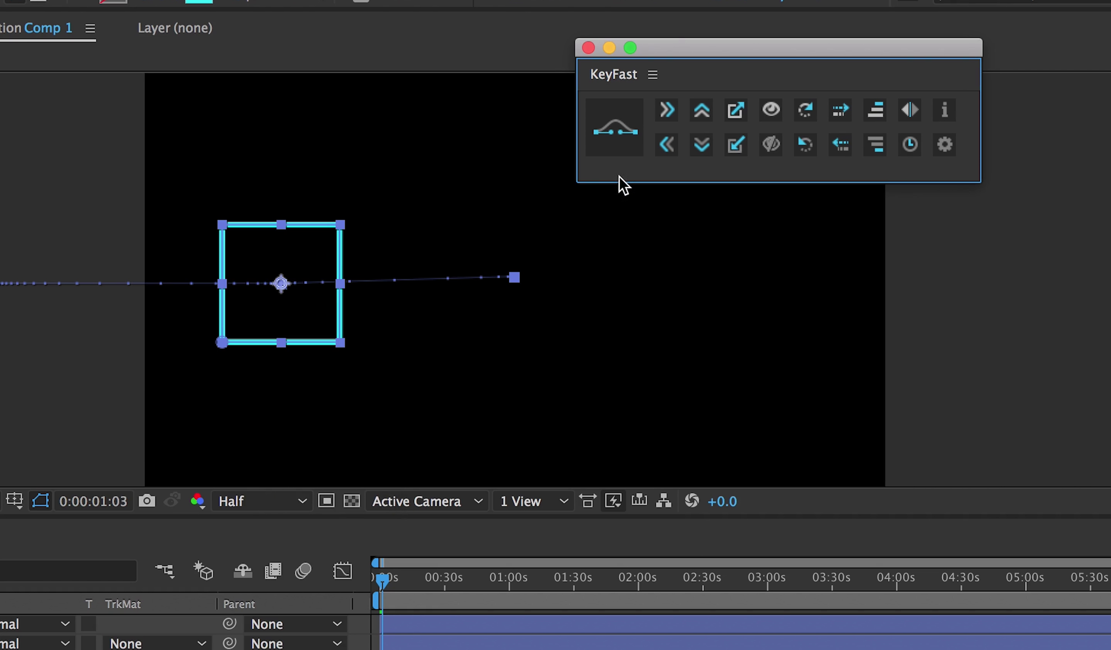
pyautogui.click(616, 136)
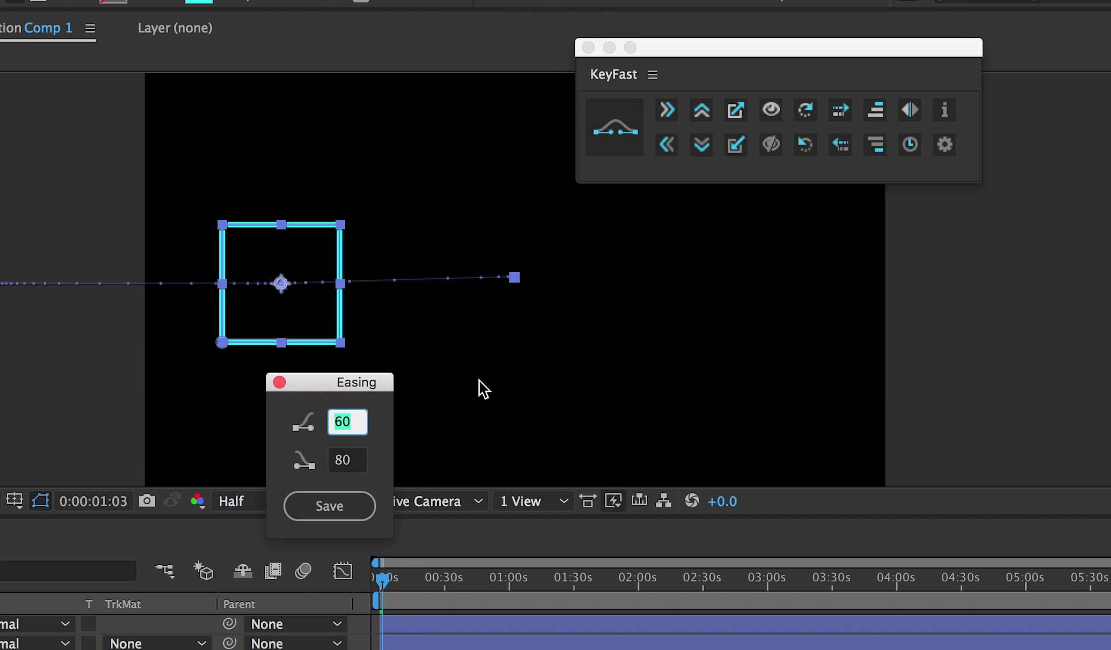
pyautogui.click(279, 383)
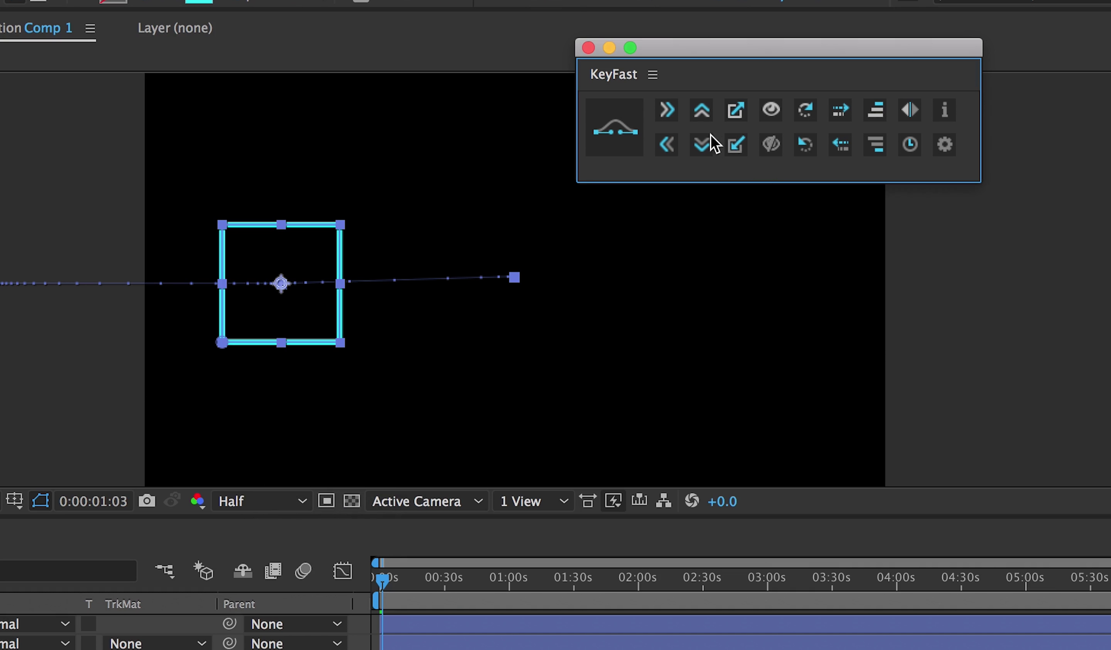
# - Confirm in KeyFast Settings that easing stays at 60 and 80 and slide reads 750
pyautogui.click(944, 145)
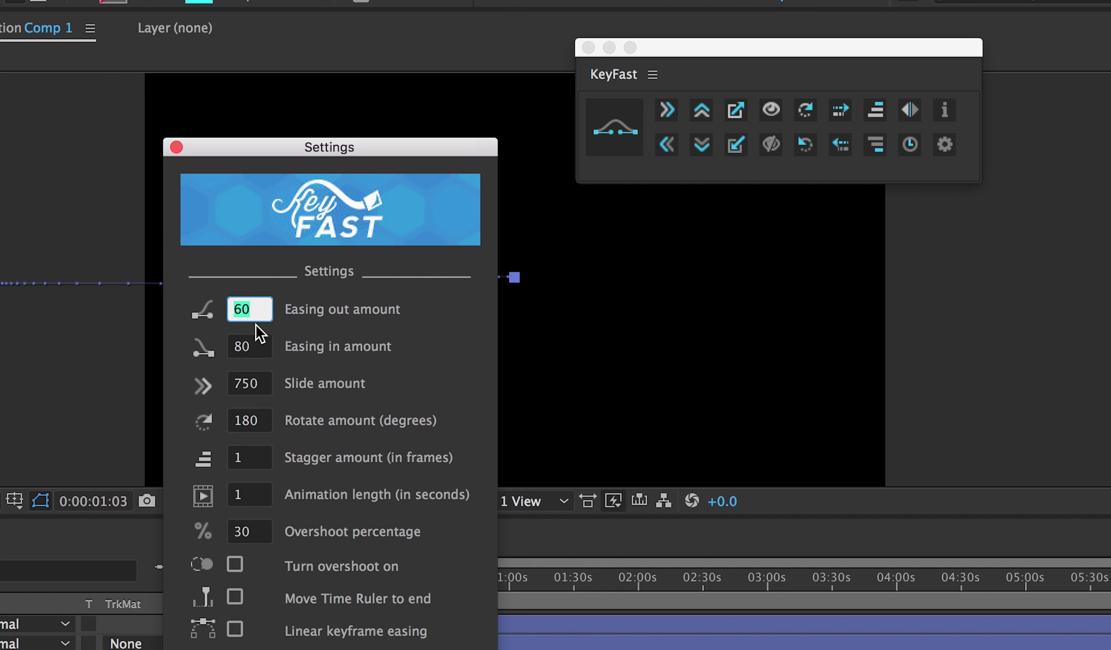
pyautogui.click(247, 343)
pyautogui.click(231, 385)
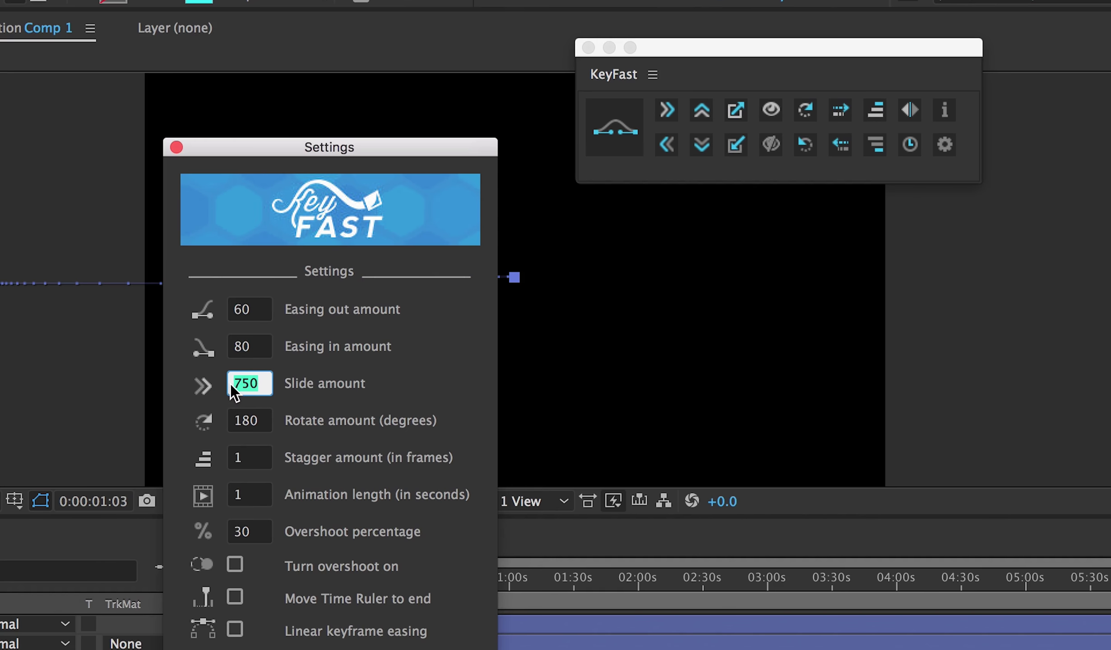
pyautogui.click(235, 422)
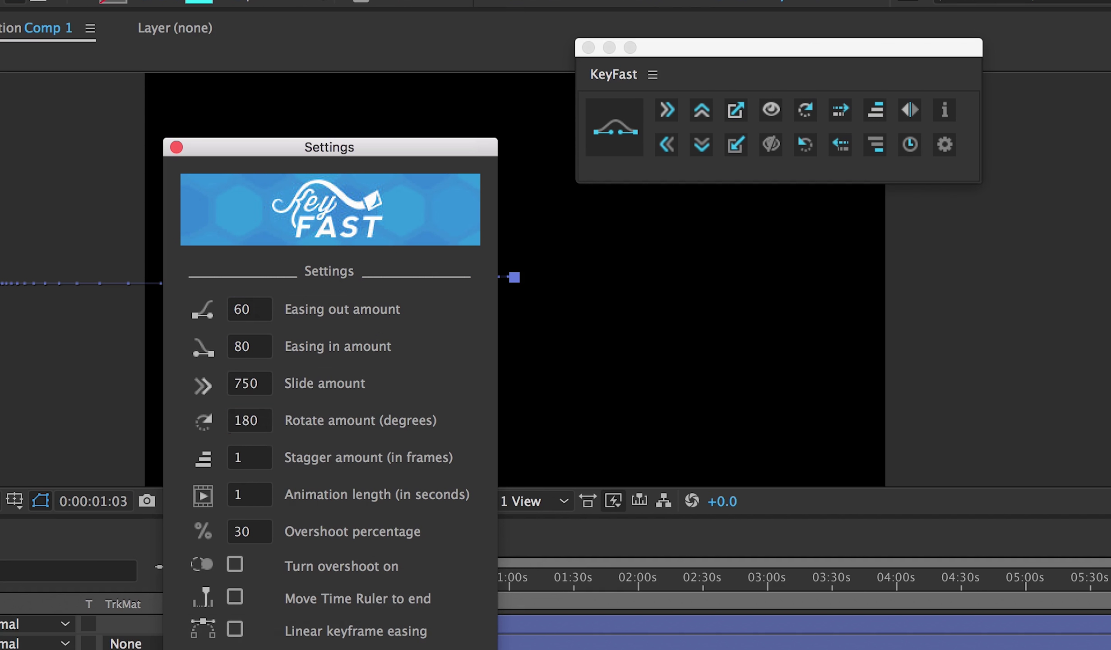
pyautogui.press('Return')
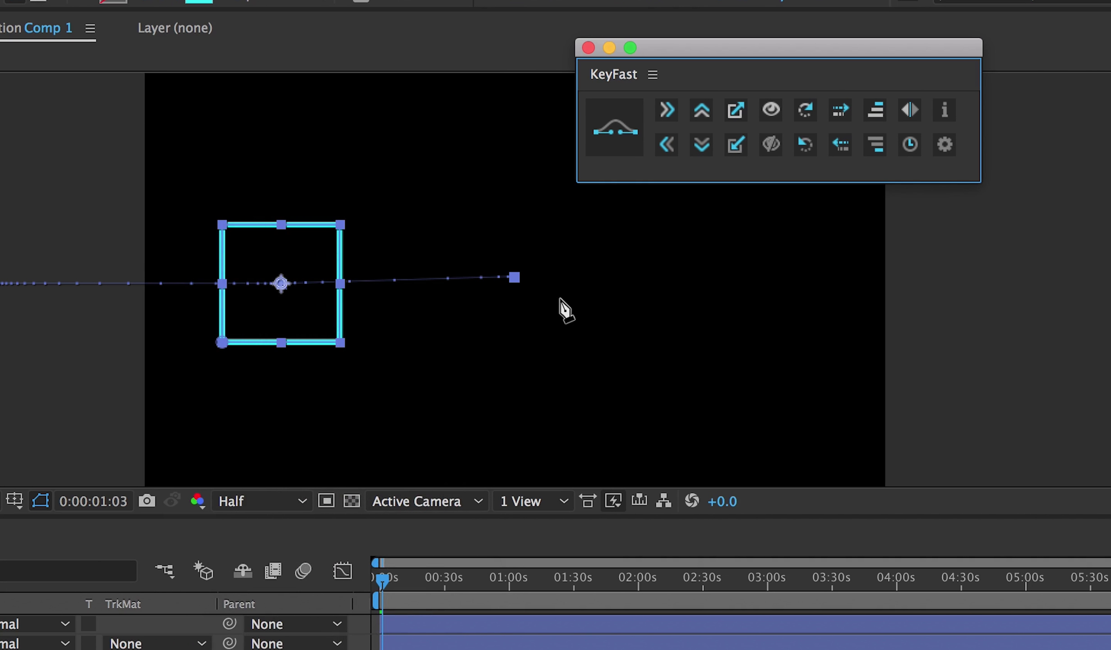